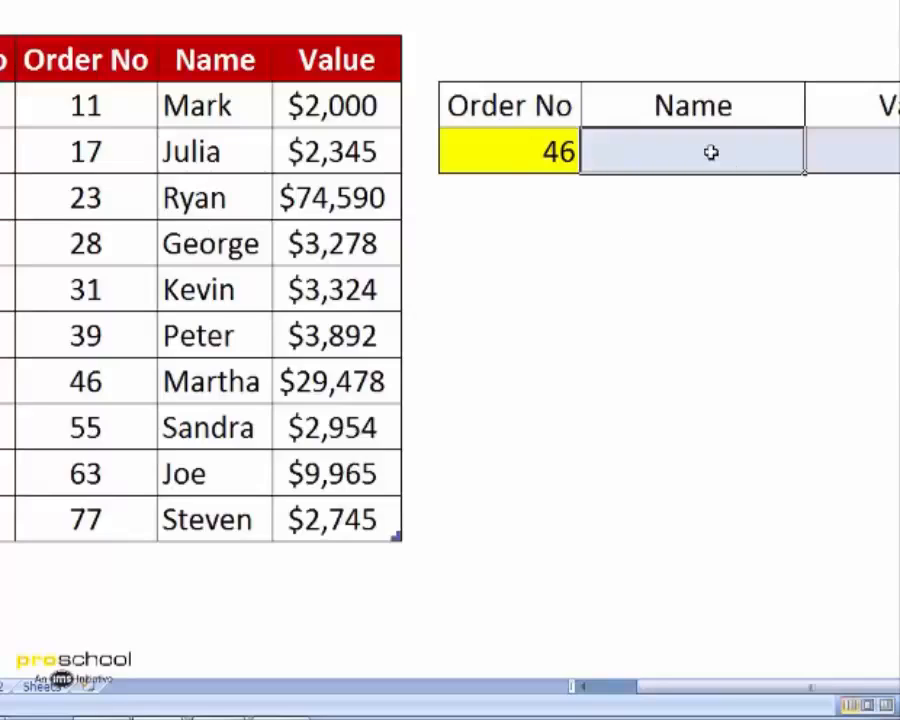
Select the source table row that matches the order number in the lookup table.
left_click(515, 143)
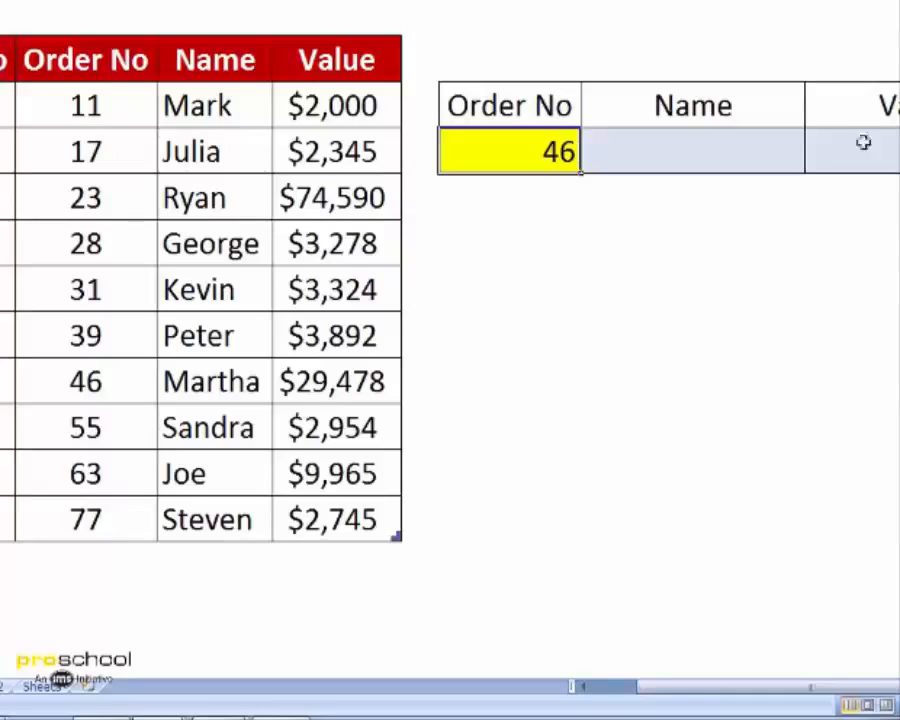
left_click(698, 302)
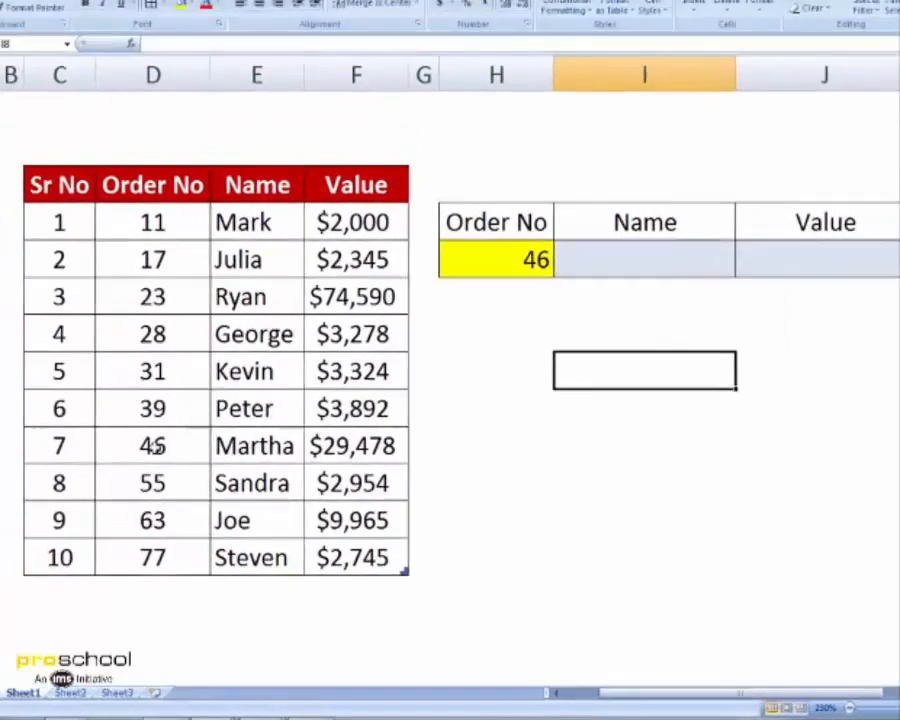
left_click(88, 381)
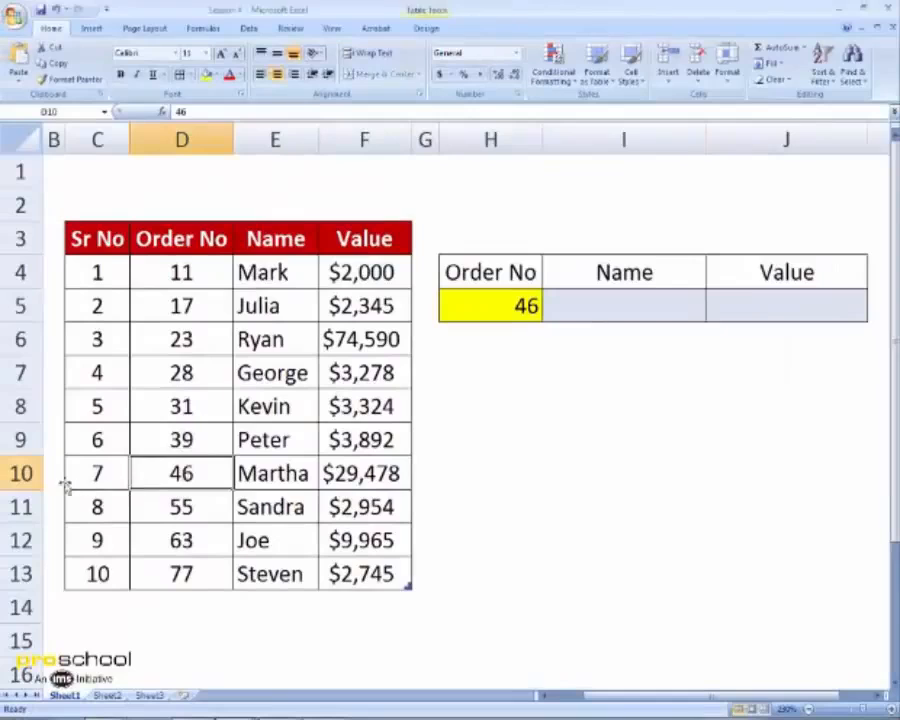
left_click(20, 473)
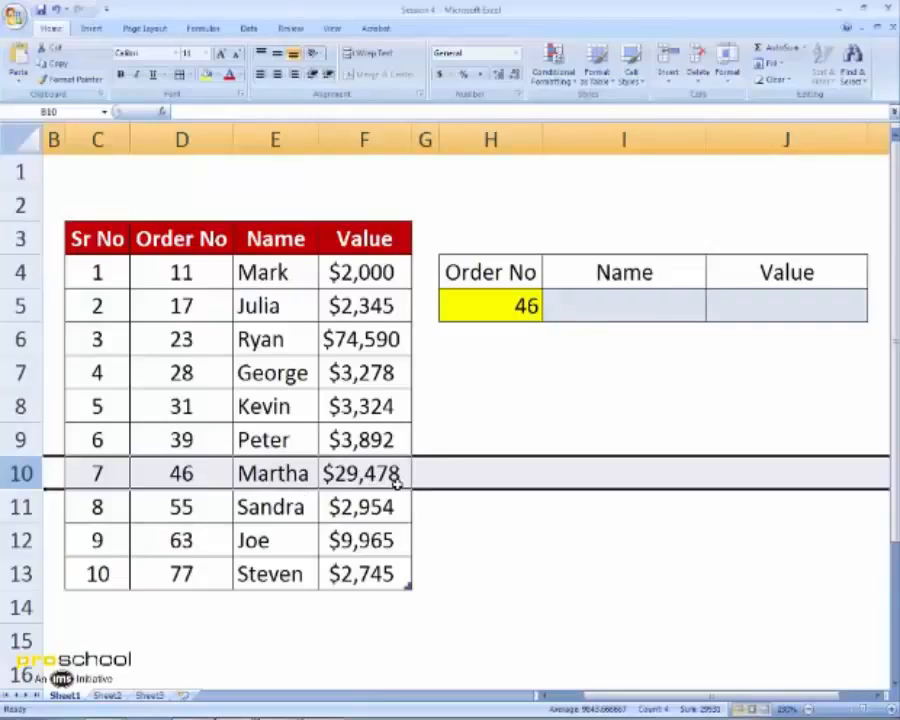
In I5, return the name for the order number with =VLOOKUP(H5,Table1[[Order No]:[Value]],2,0).
left_click(595, 305)
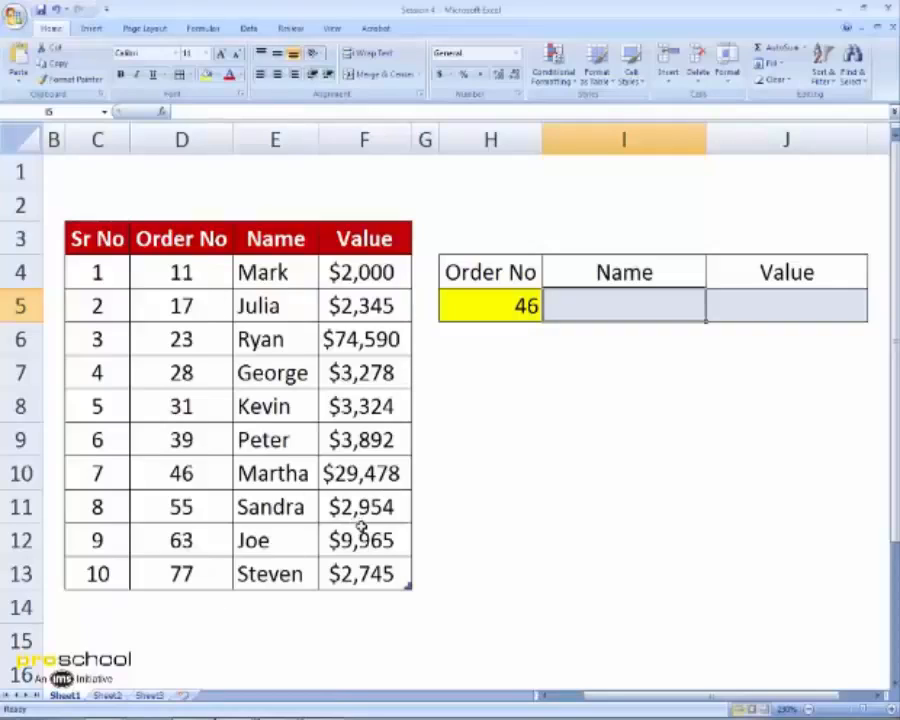
type("=")
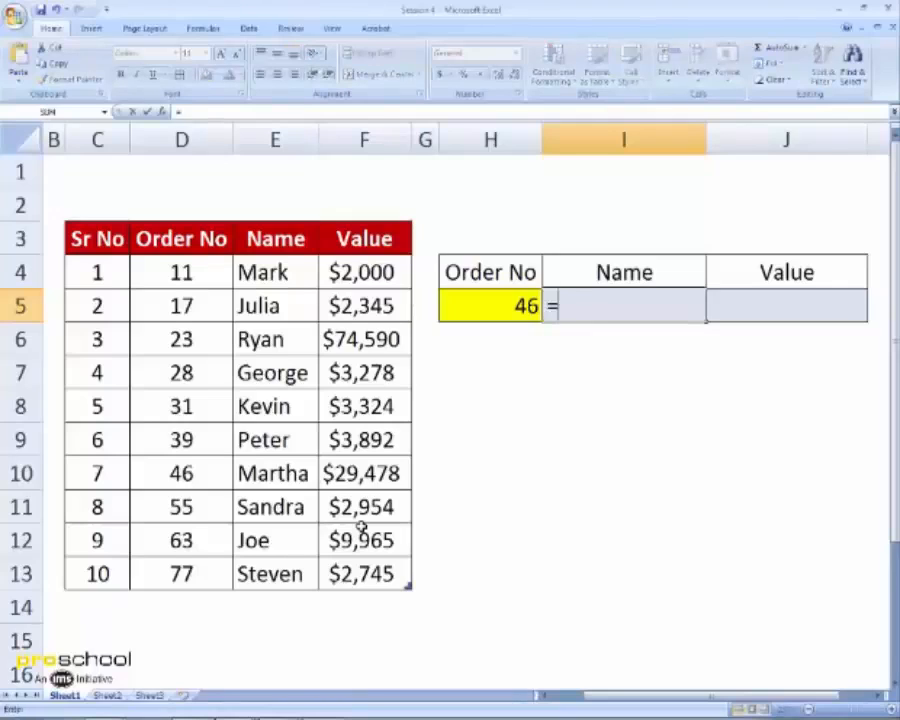
type("vlookup")
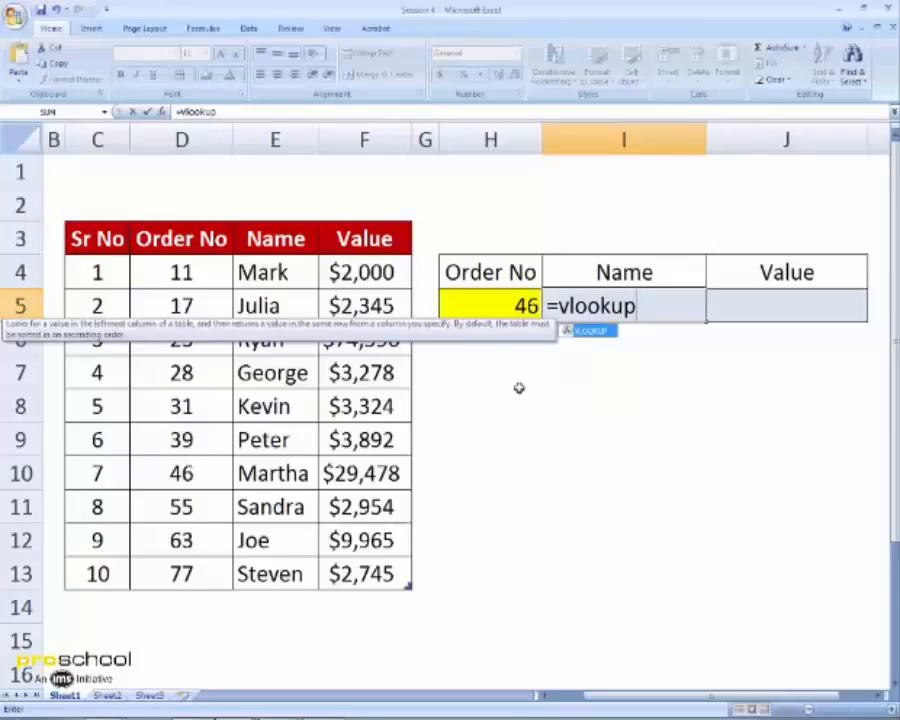
type("(")
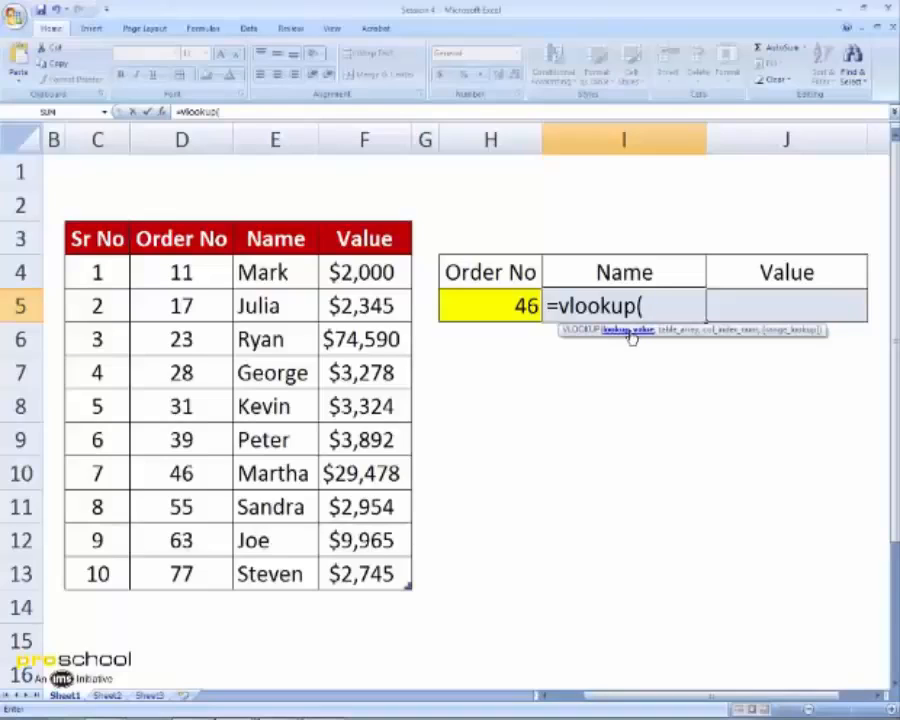
left_click(505, 306)
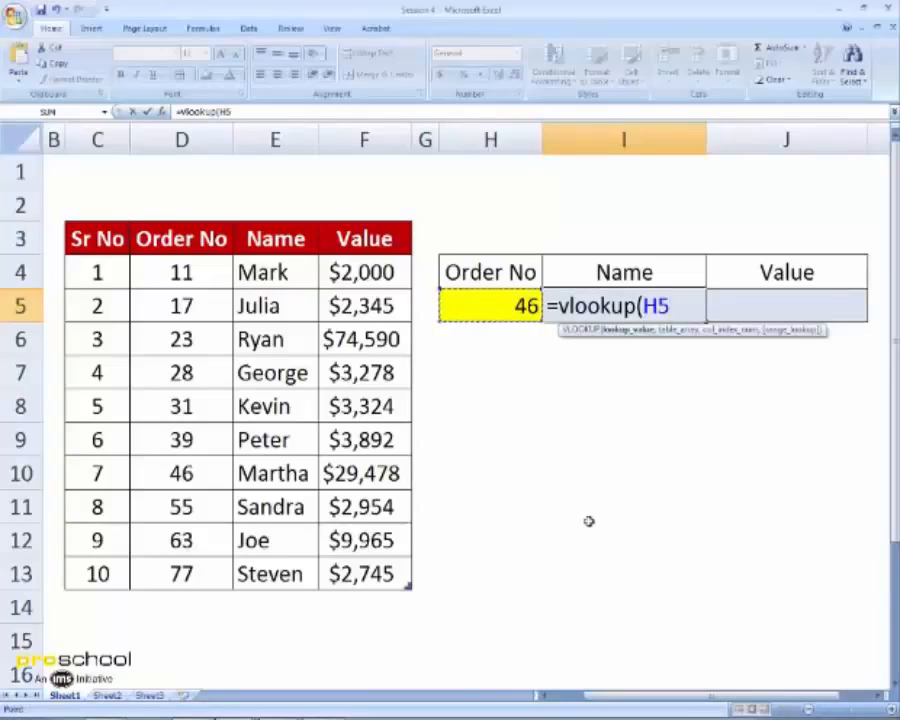
type(",")
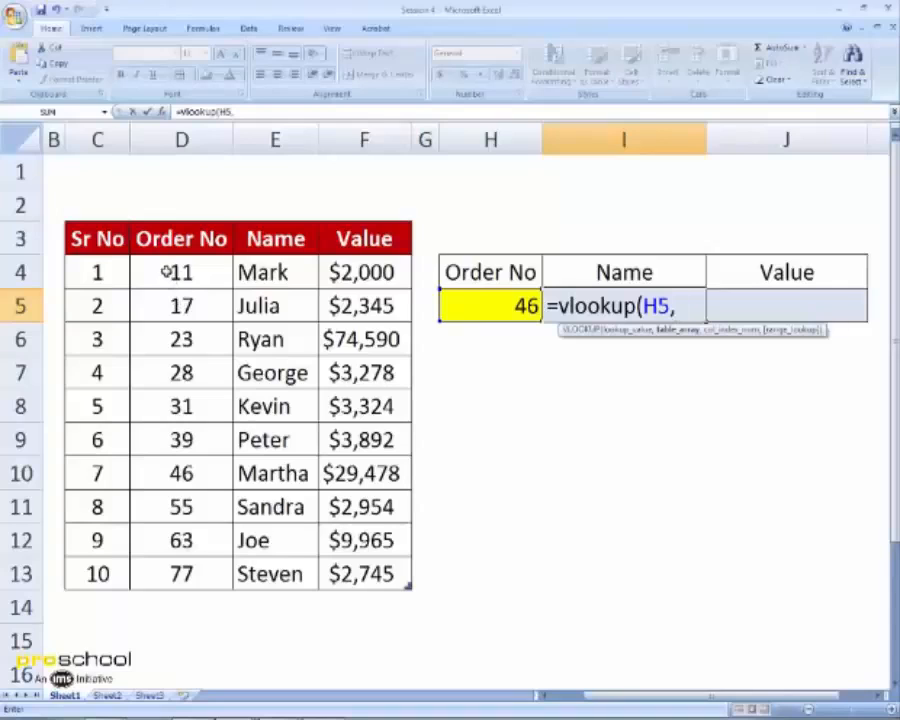
left_click_drag(167, 271, 398, 568)
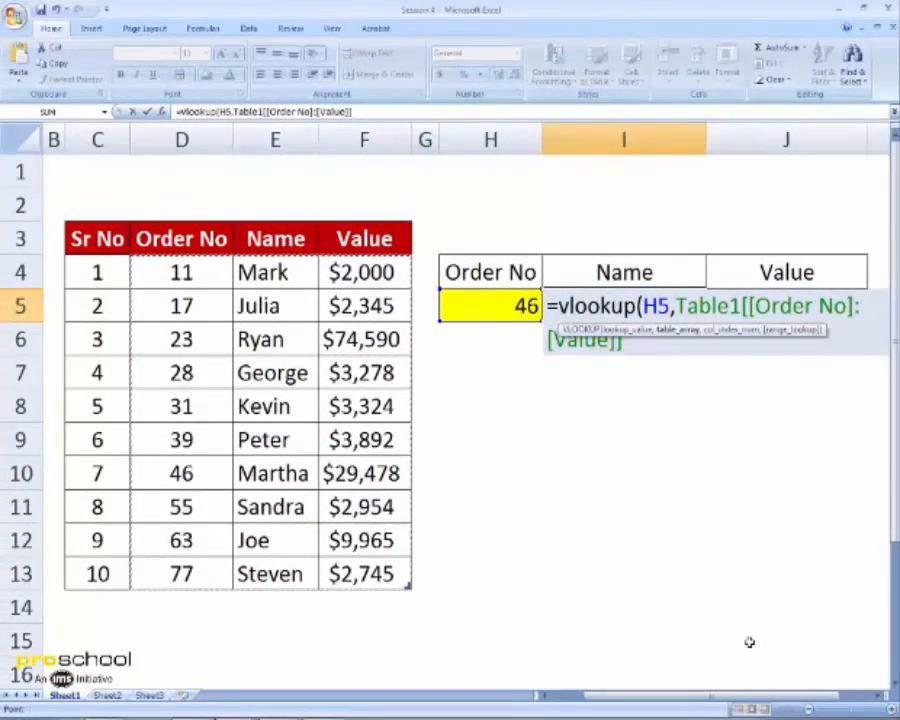
type(",")
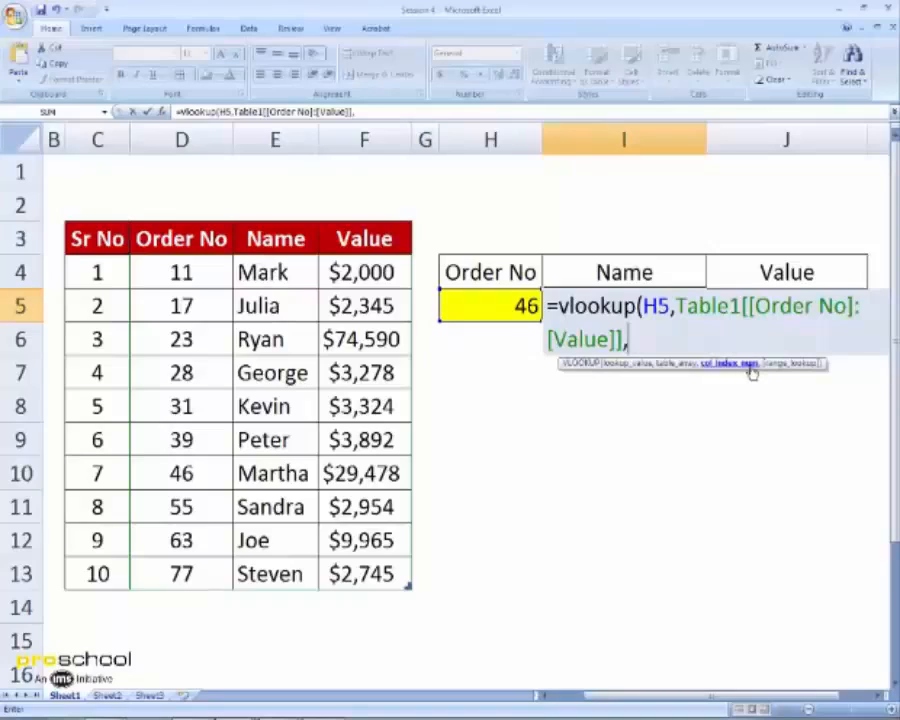
type("2,")
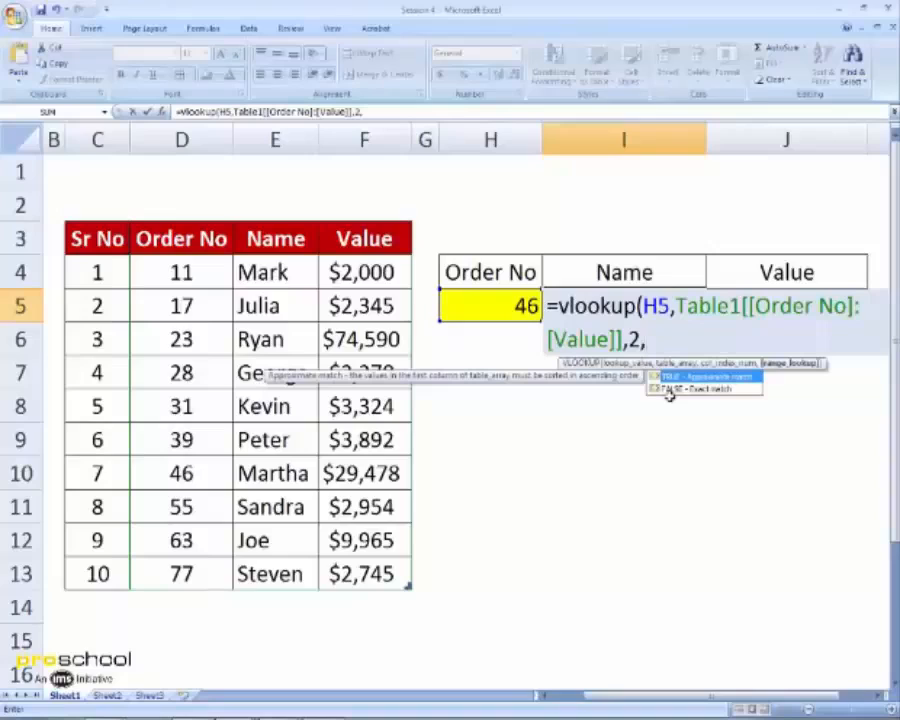
type("0)")
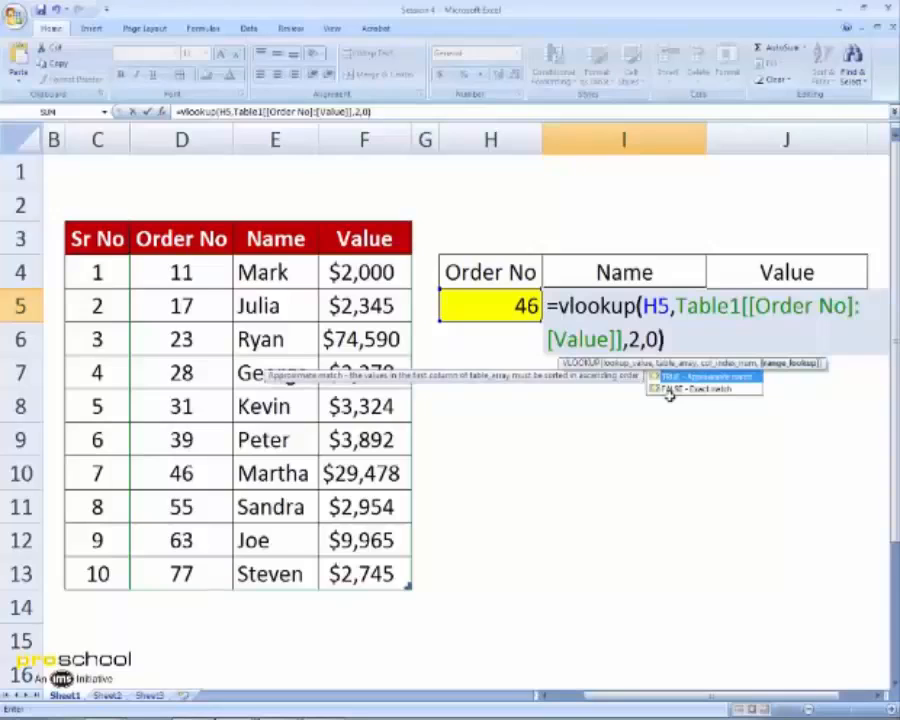
key("Return")
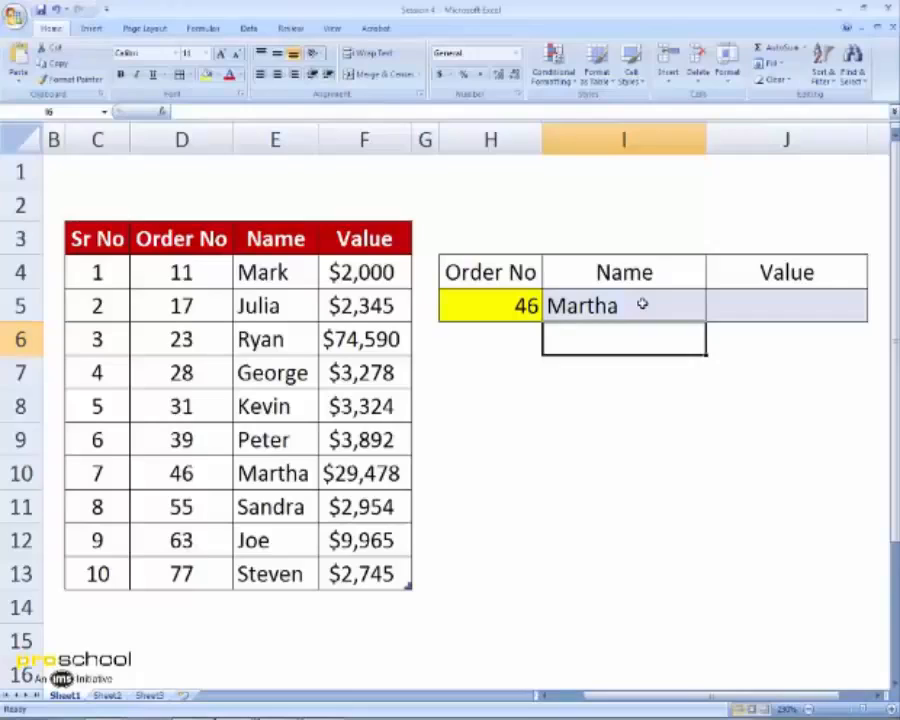
In J5, return the order's value with =VLOOKUP(H5,Table1[[Order No]:[Value]],3,0).
left_click(737, 310)
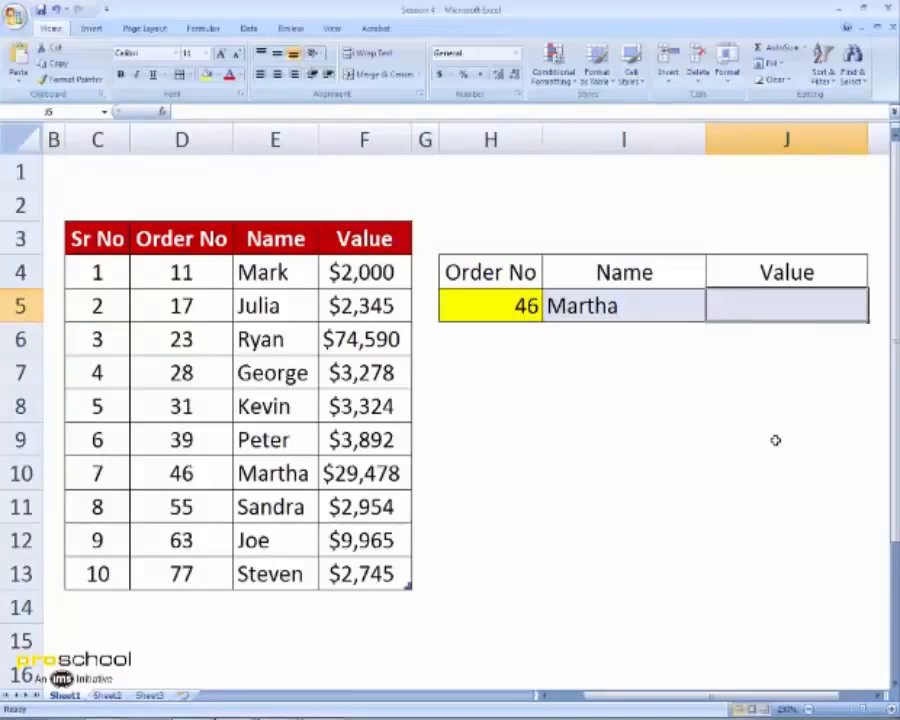
type("=v")
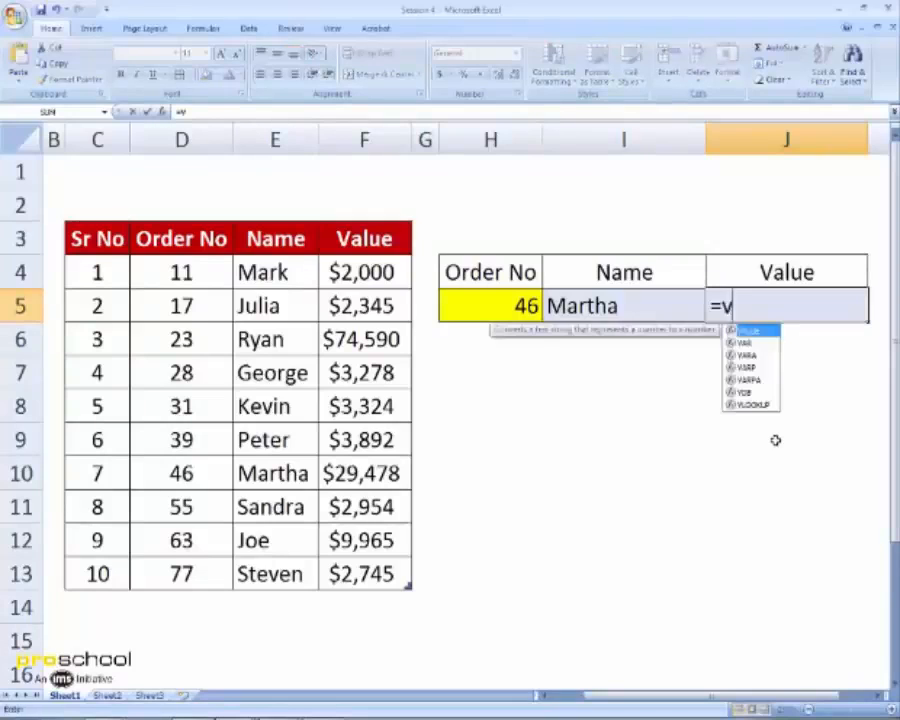
type("lookup")
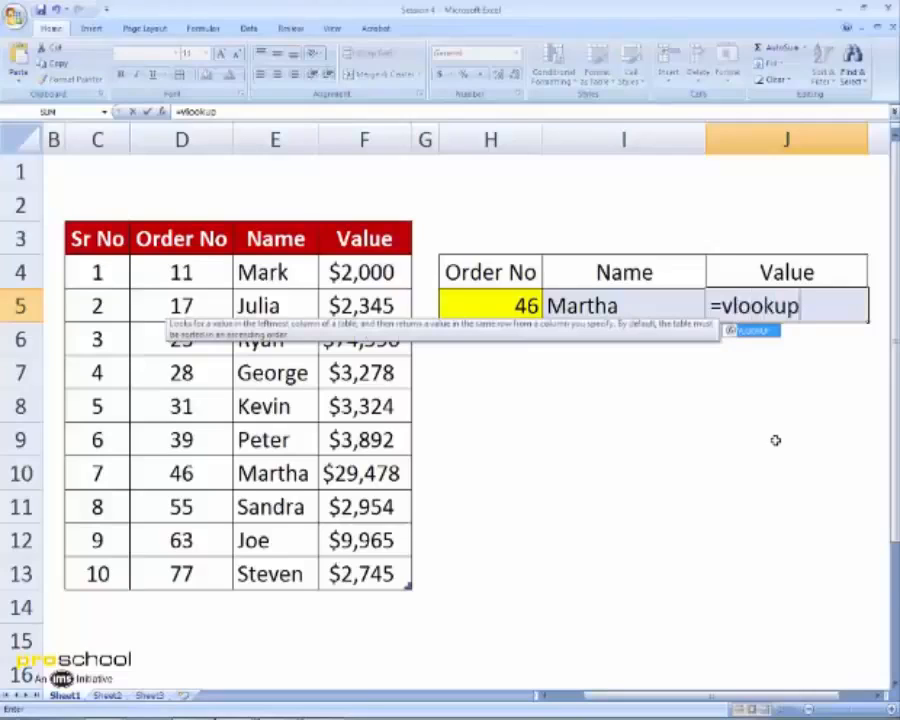
type("(")
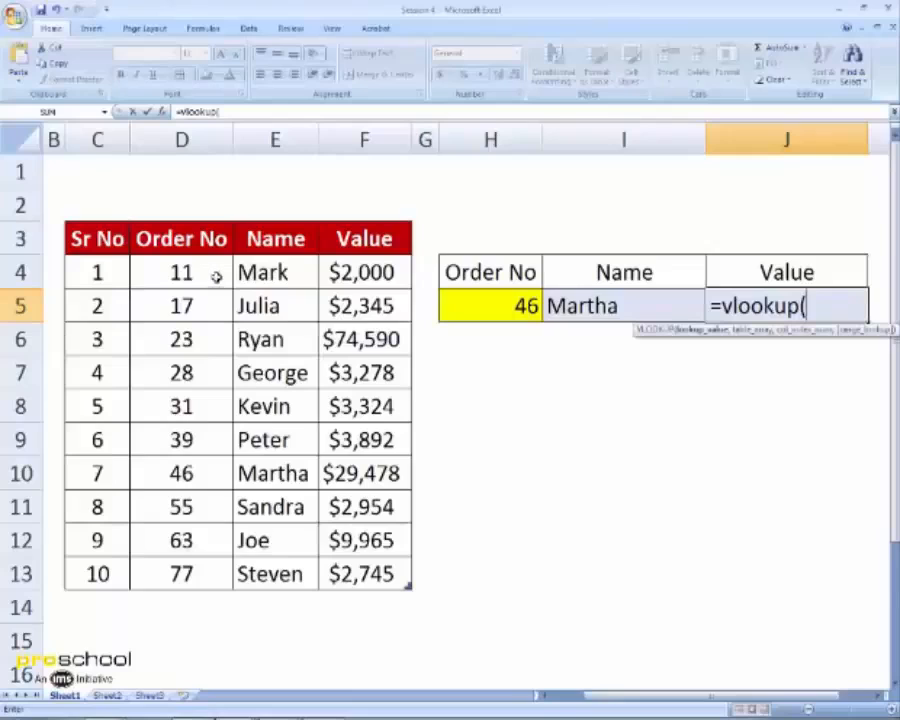
left_click(508, 310)
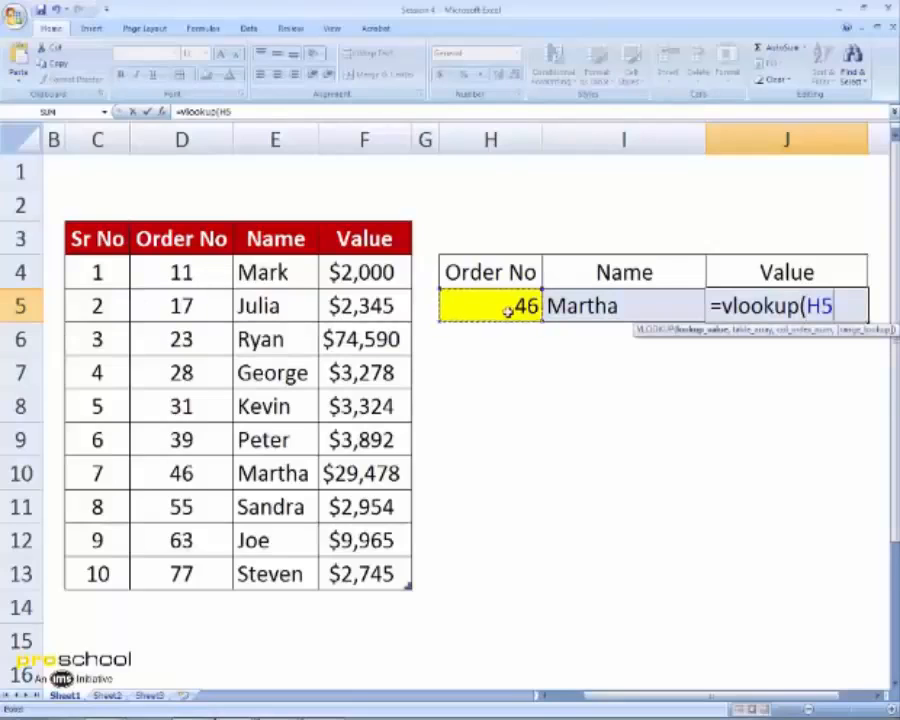
type(",")
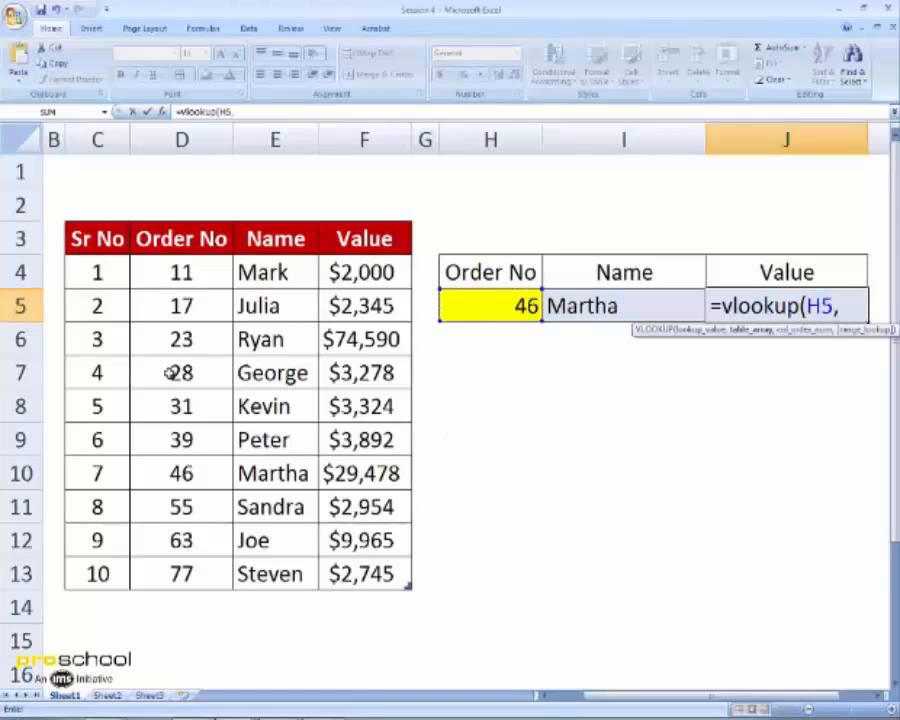
left_click_drag(185, 283, 362, 567)
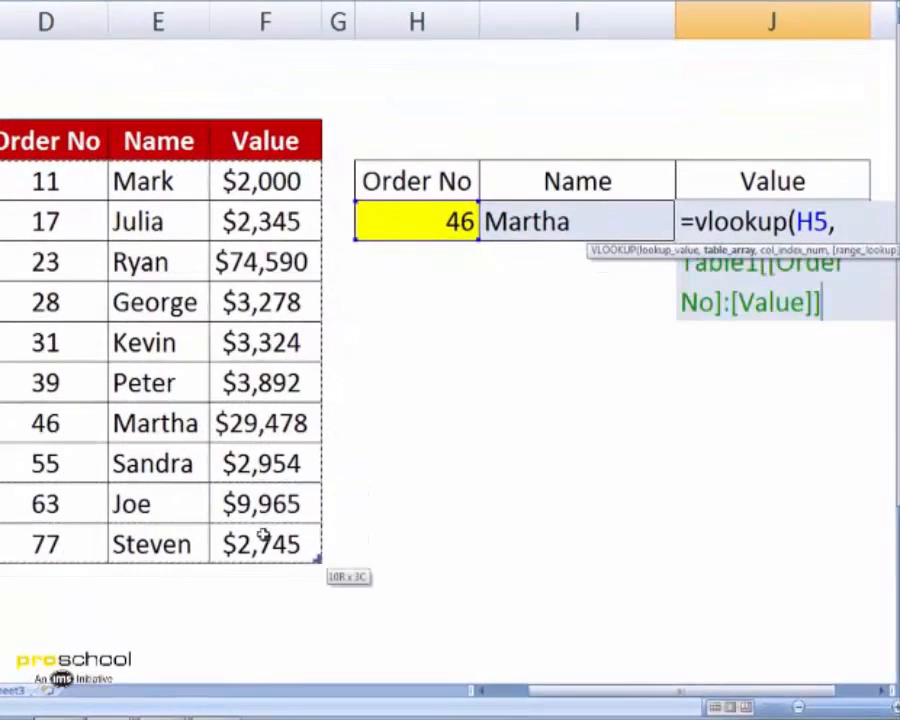
left_click_drag(262, 537, 262, 537)
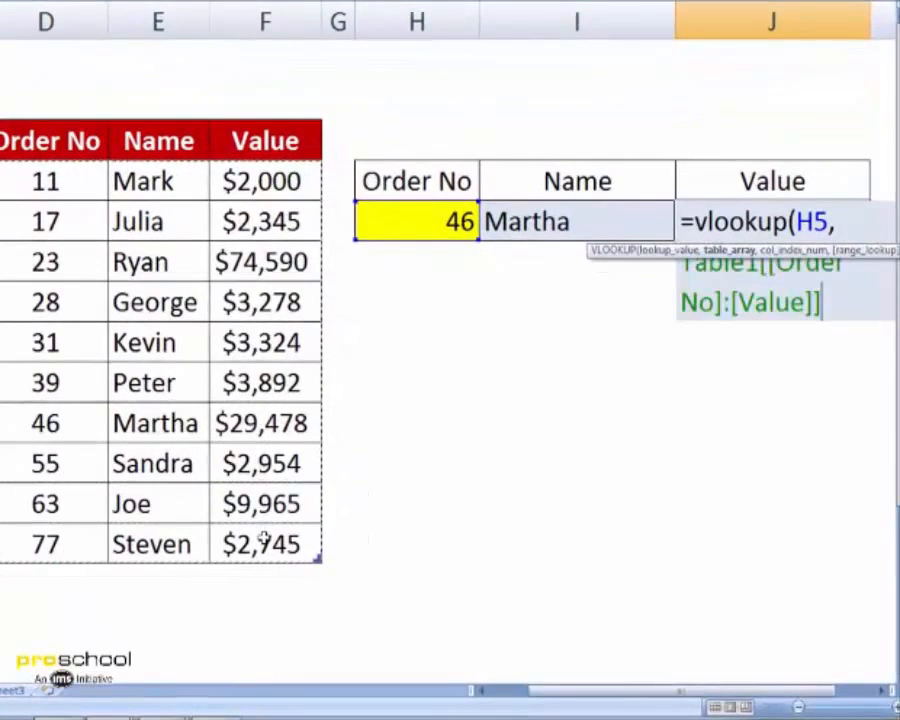
type(",")
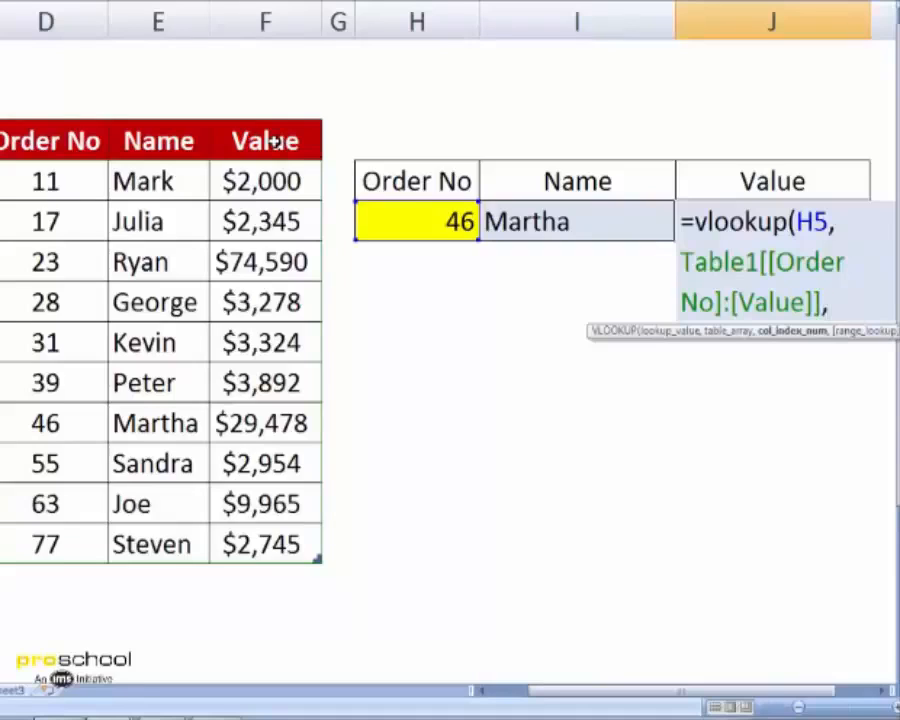
type("3,")
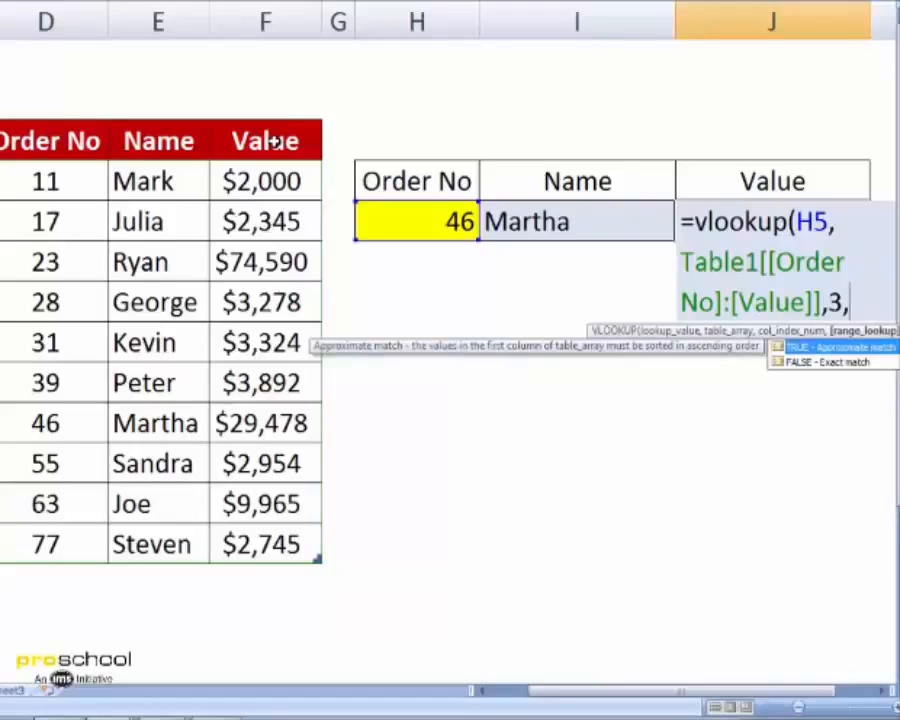
type("0)")
key("Return")
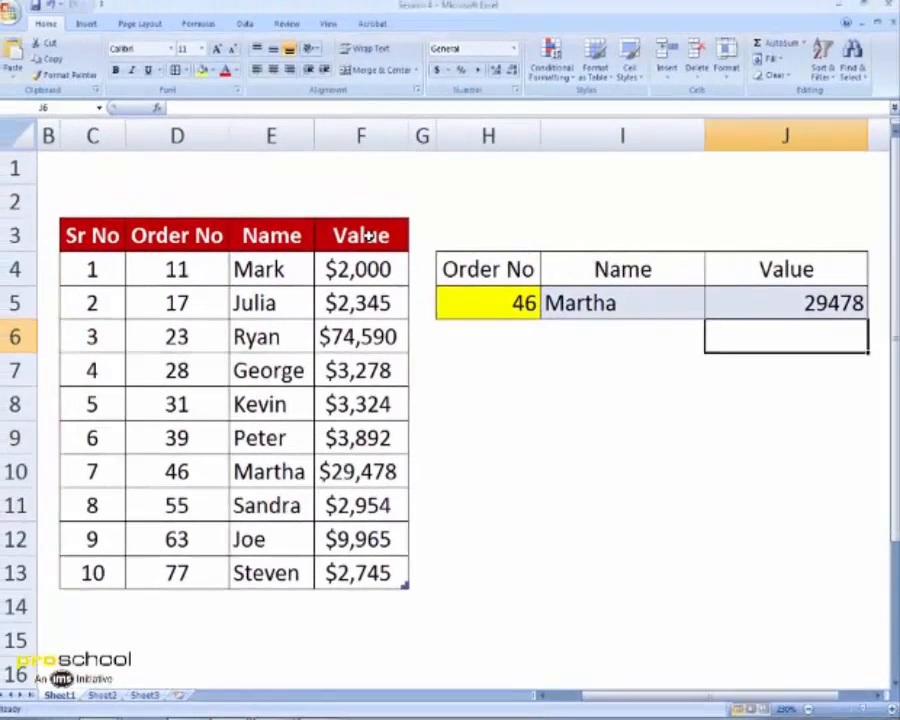
left_click(501, 367)
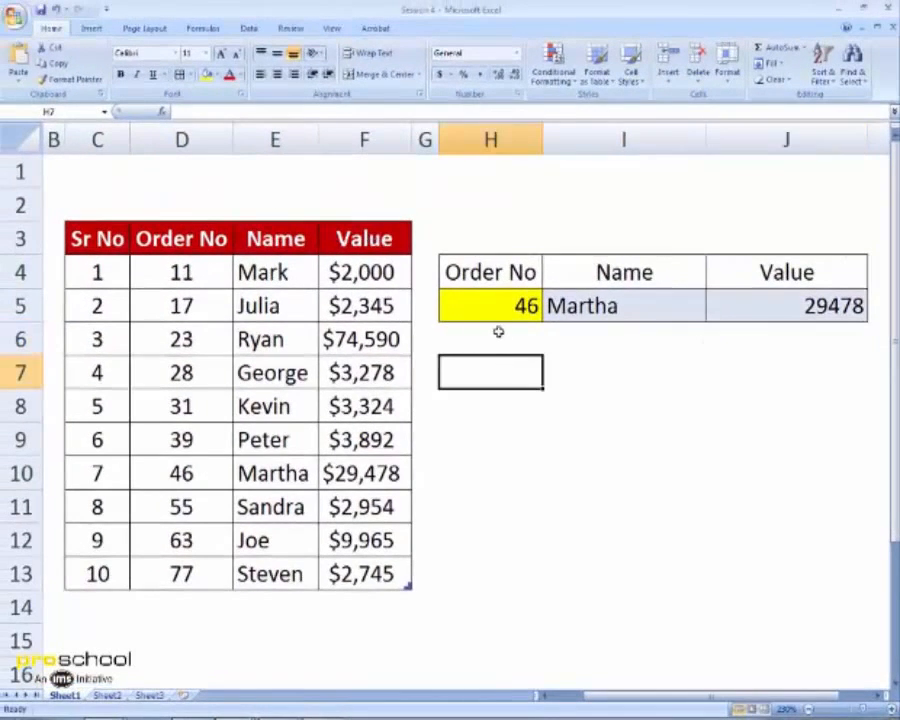
left_click(652, 303)
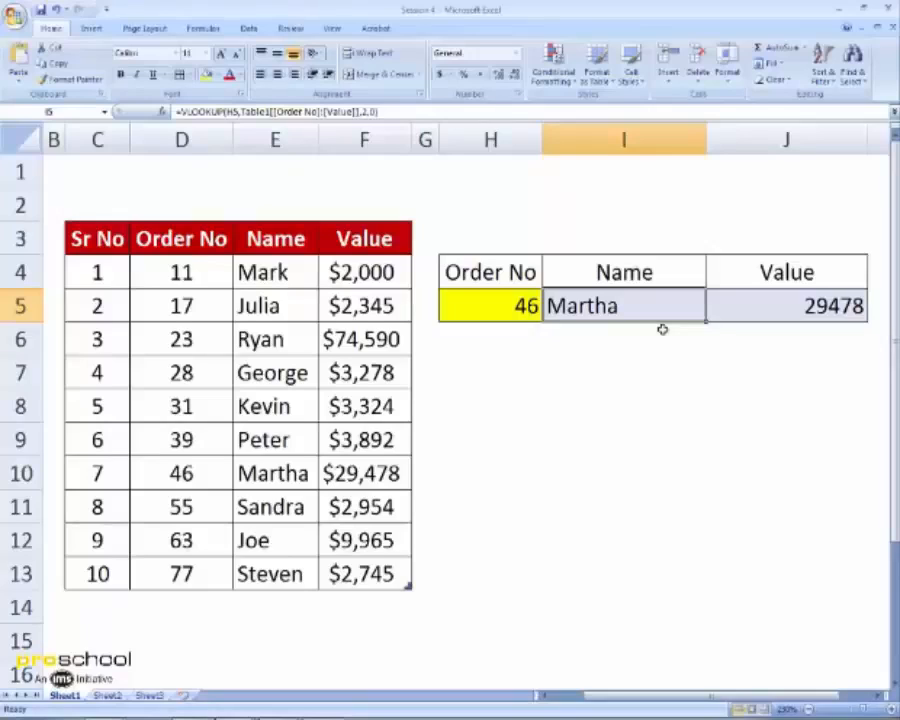
left_click(662, 329)
key("Down")
key("Down")
key("Left")
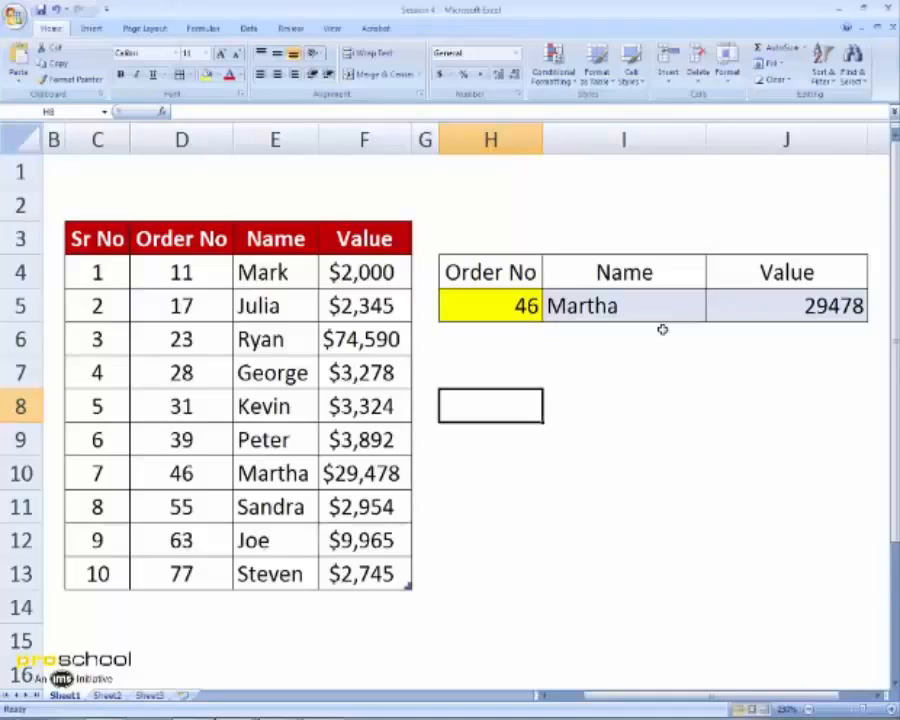
type("=match")
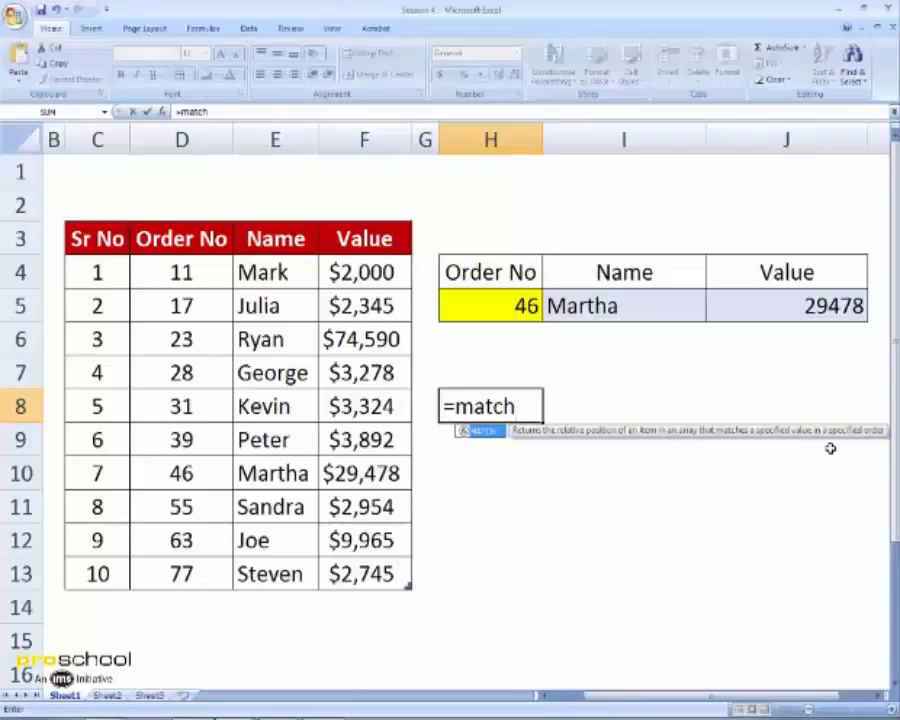
key("Escape")
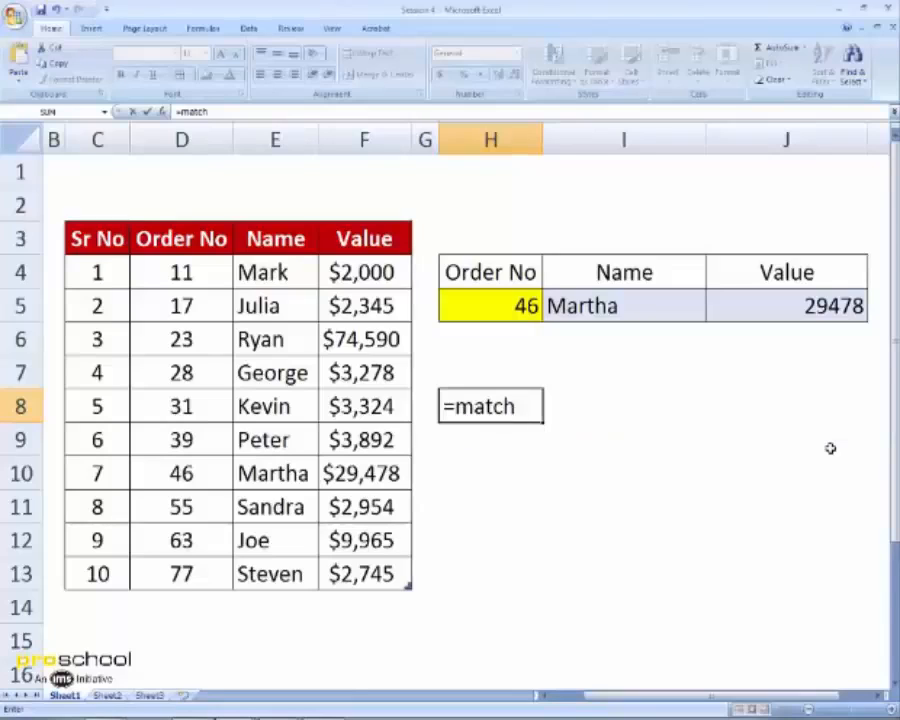
key("Escape")
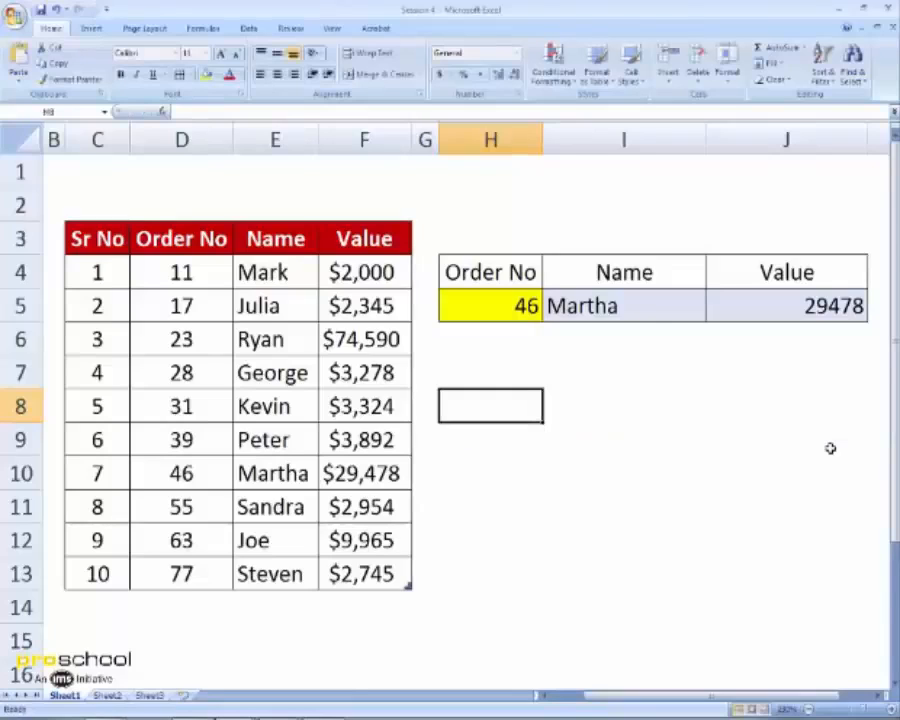
Examine the column index numbers in the VLOOKUP formulas in I5 and J5.
left_click(627, 309)
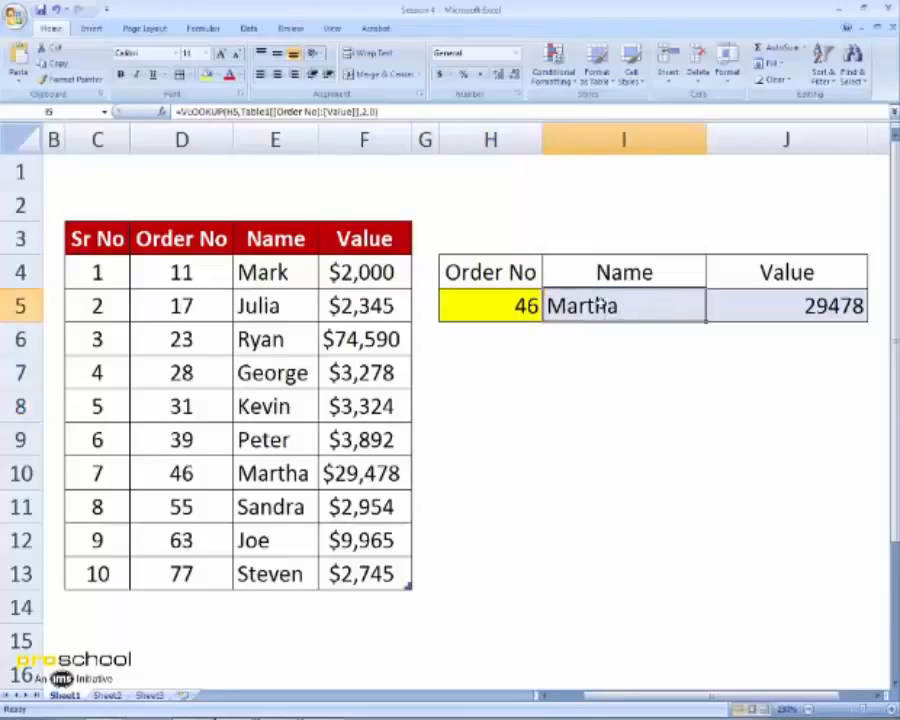
left_click(365, 110)
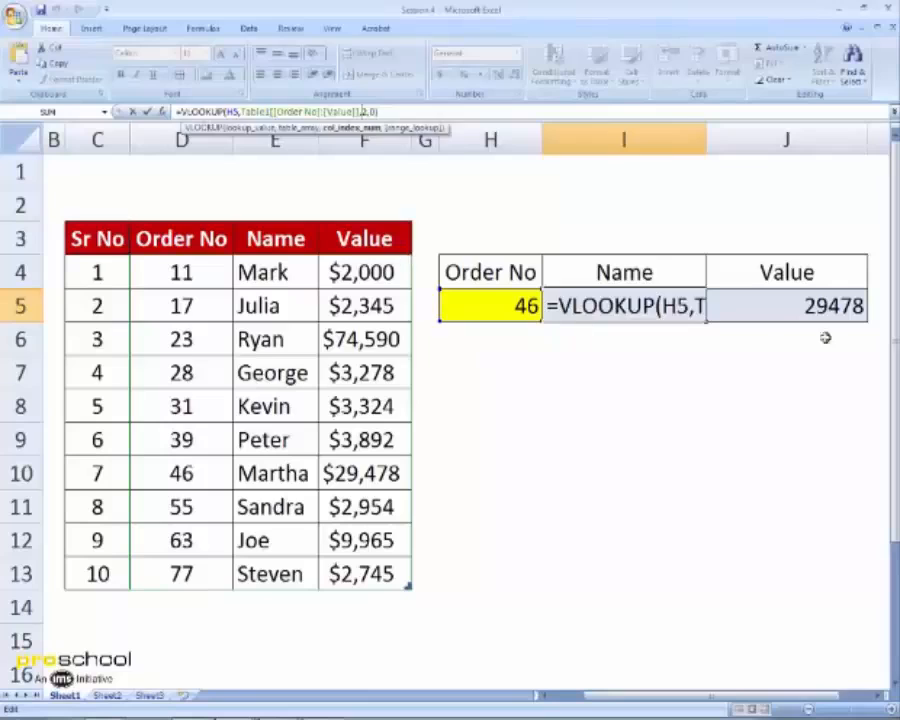
key("Return")
left_click(768, 310)
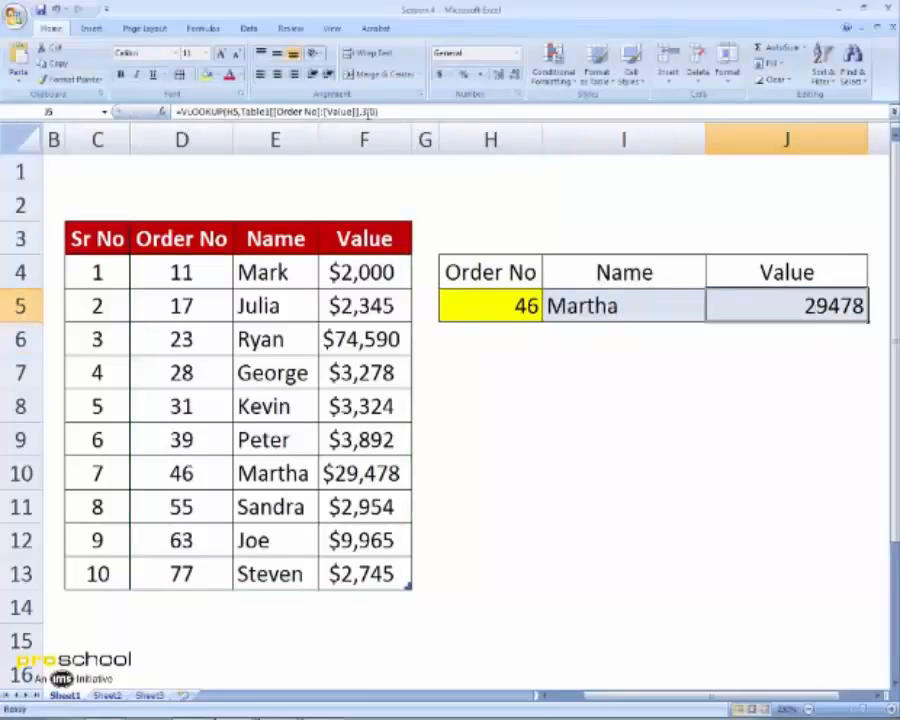
key("F2")
key("Return")
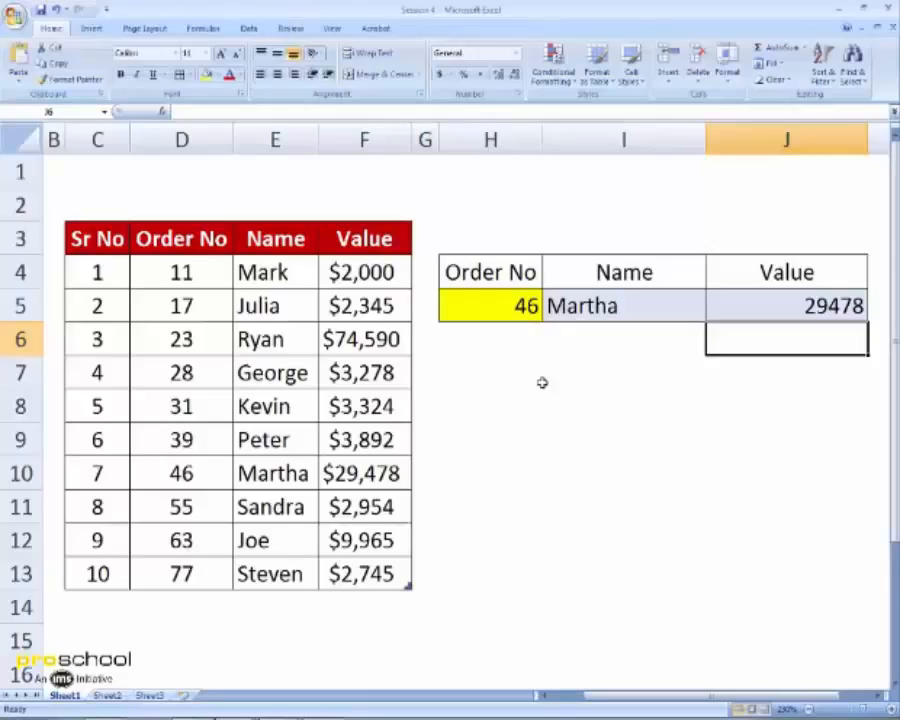
left_click(645, 307)
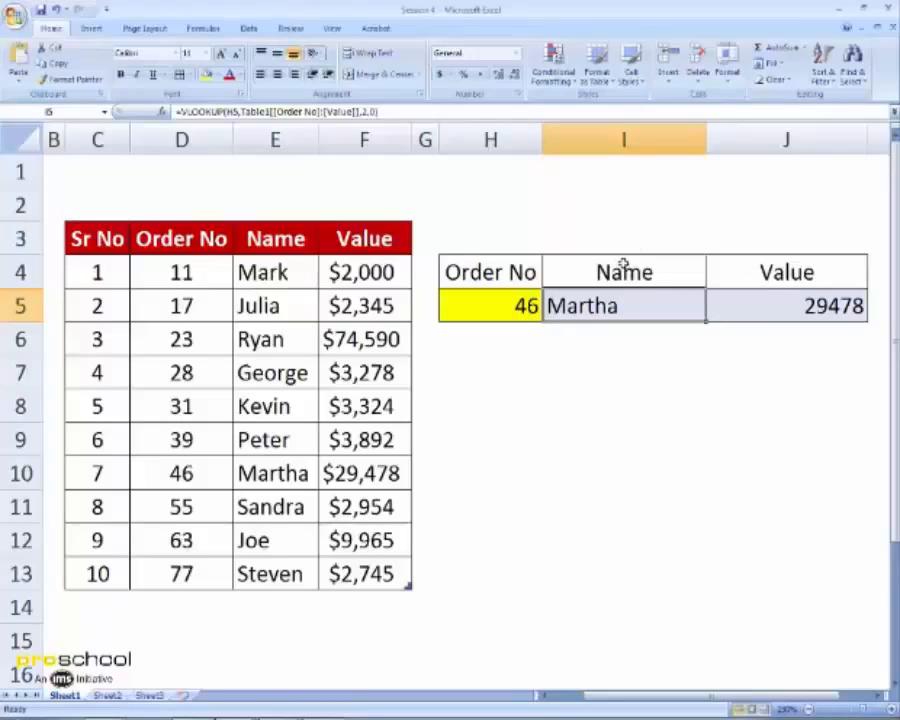
left_click(588, 442)
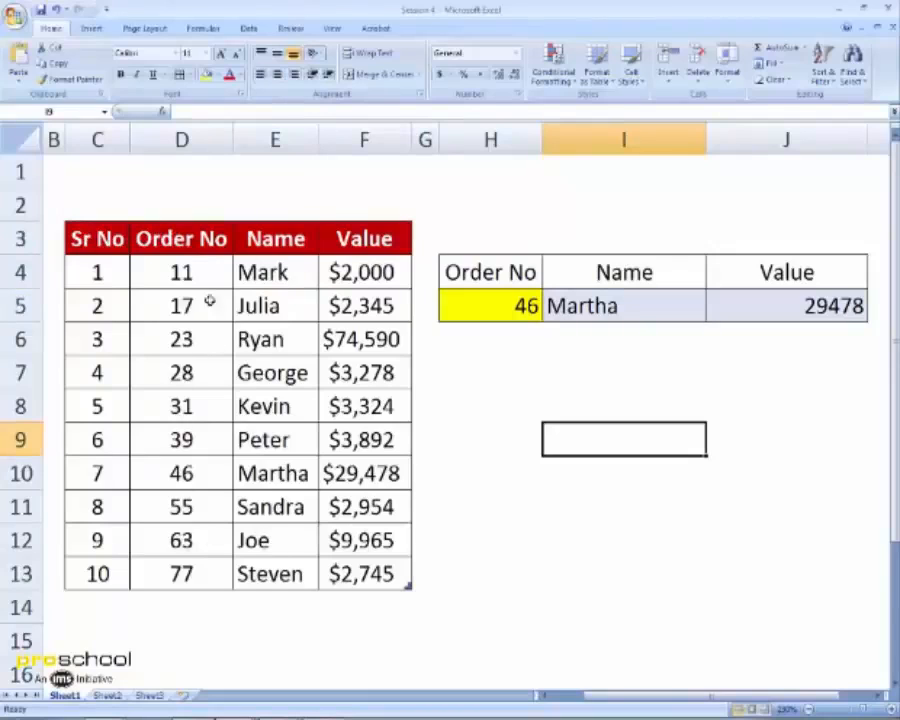
Check the column positions of the Order No, Name and Value headers in the source table.
left_click(188, 238)
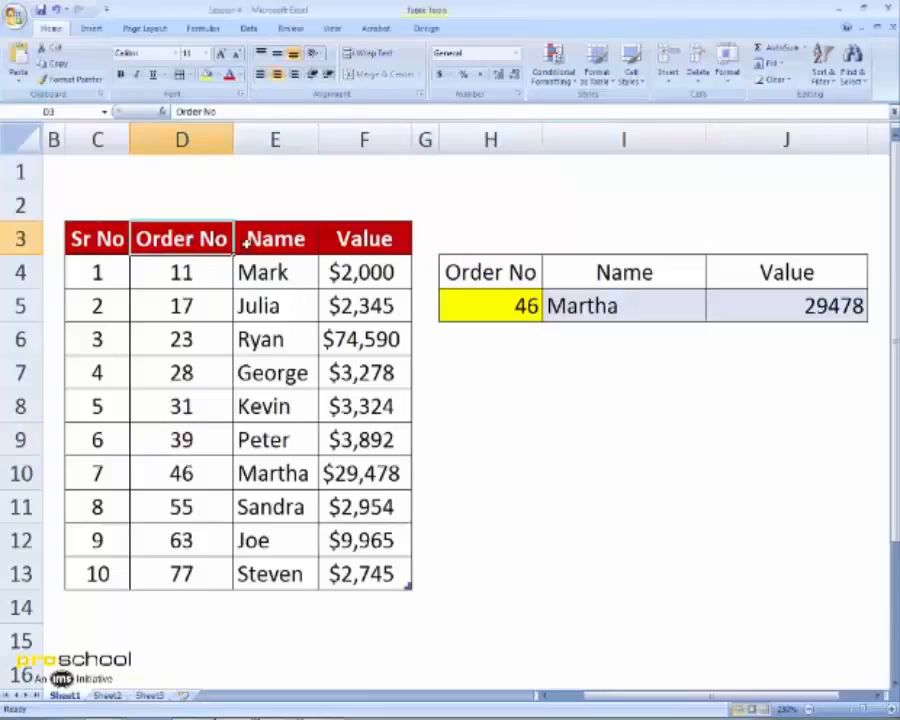
left_click(310, 238)
left_click(355, 234)
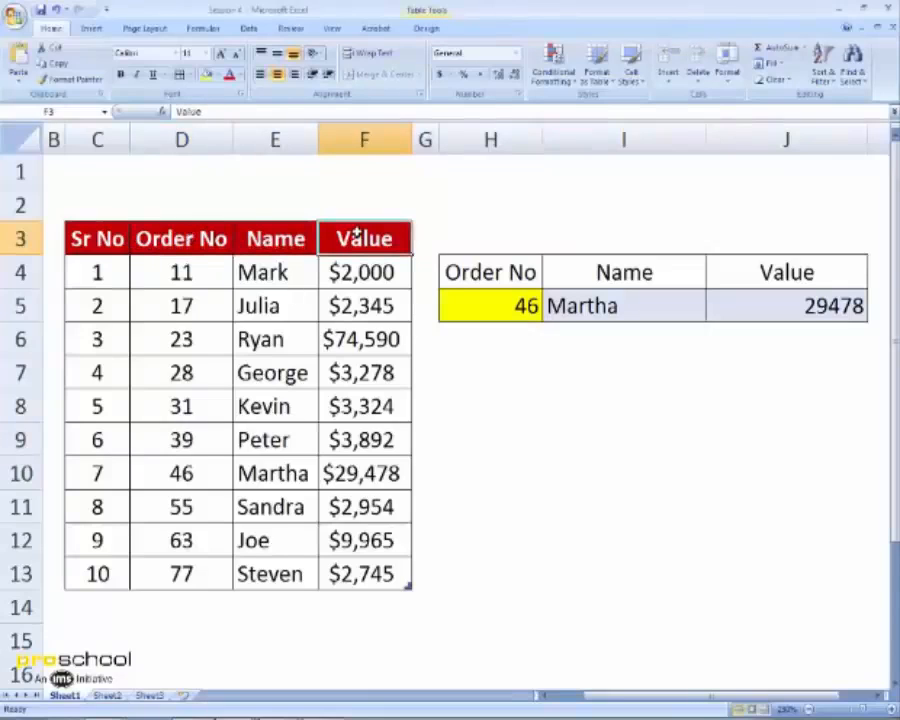
left_click_drag(190, 238, 330, 240)
left_click(311, 297)
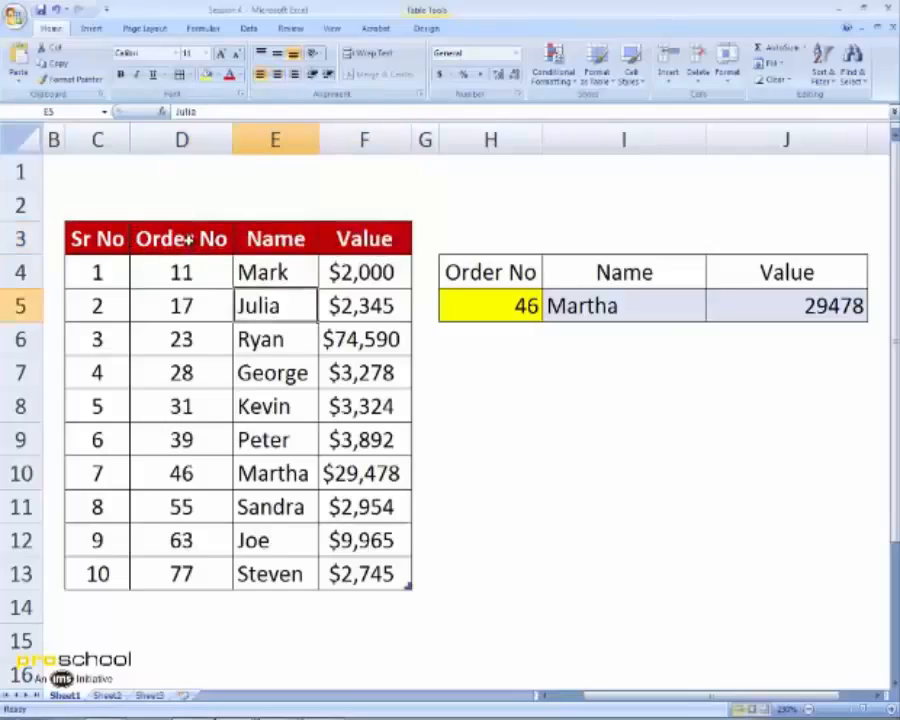
left_click_drag(188, 238, 335, 238)
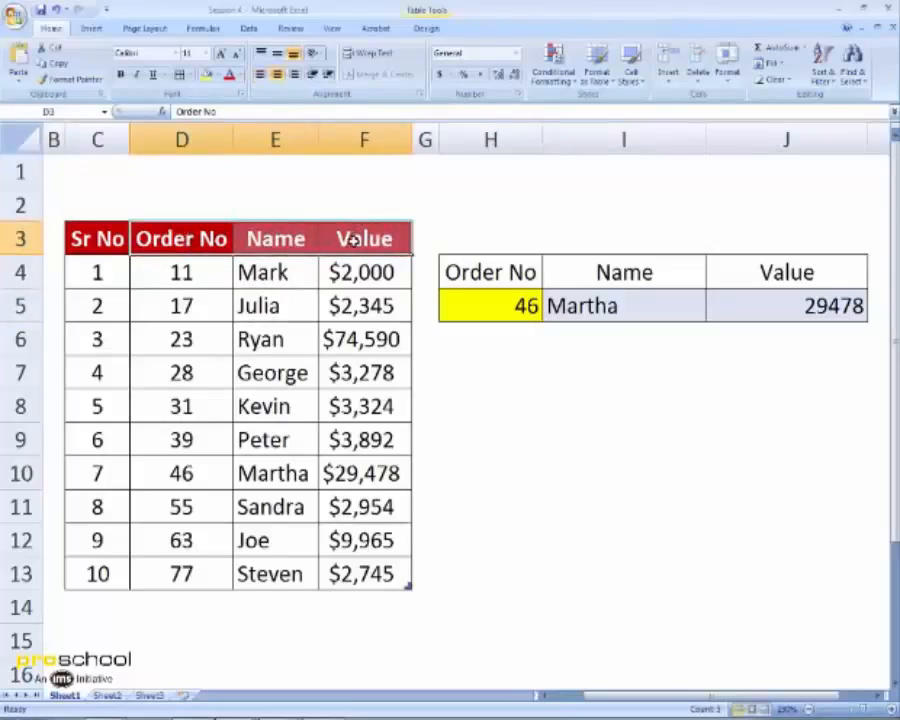
In I7, begin a MATCH formula that looks up I4 in the source table's Order No to Value headers.
left_click(578, 384)
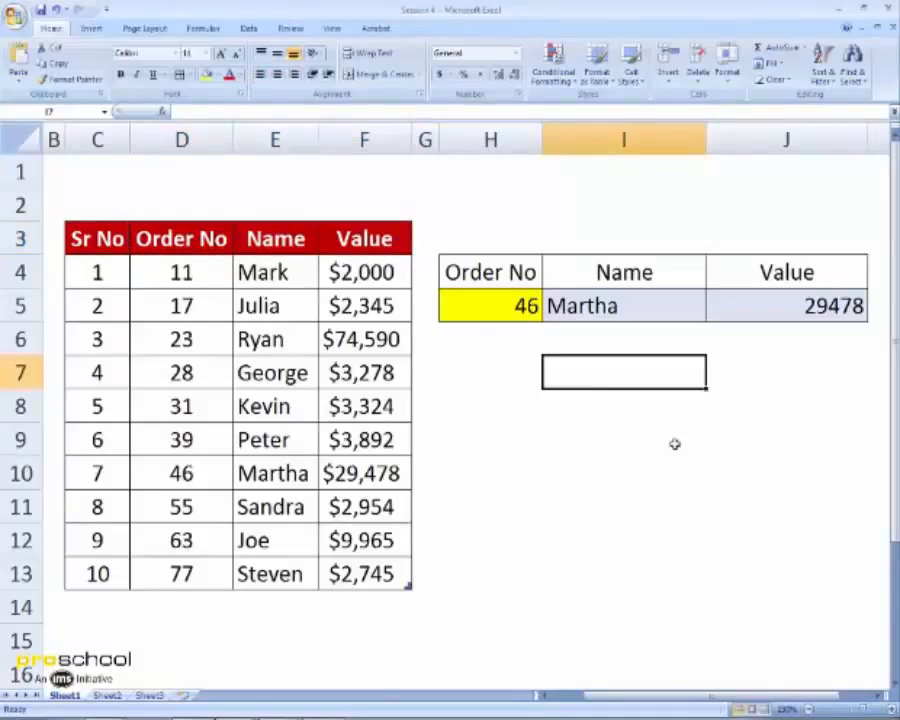
type("=")
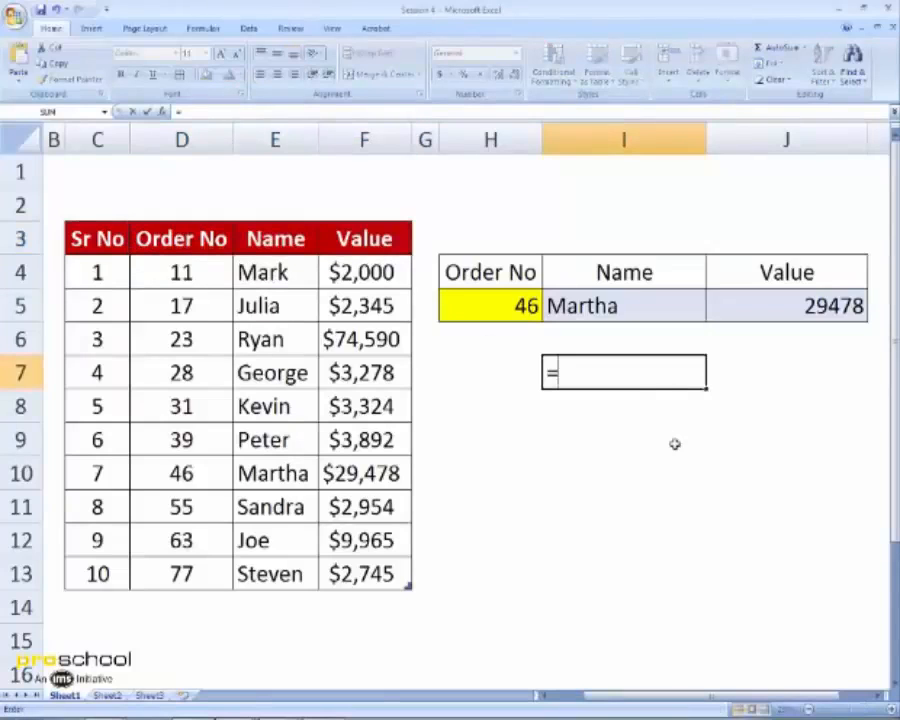
type("match")
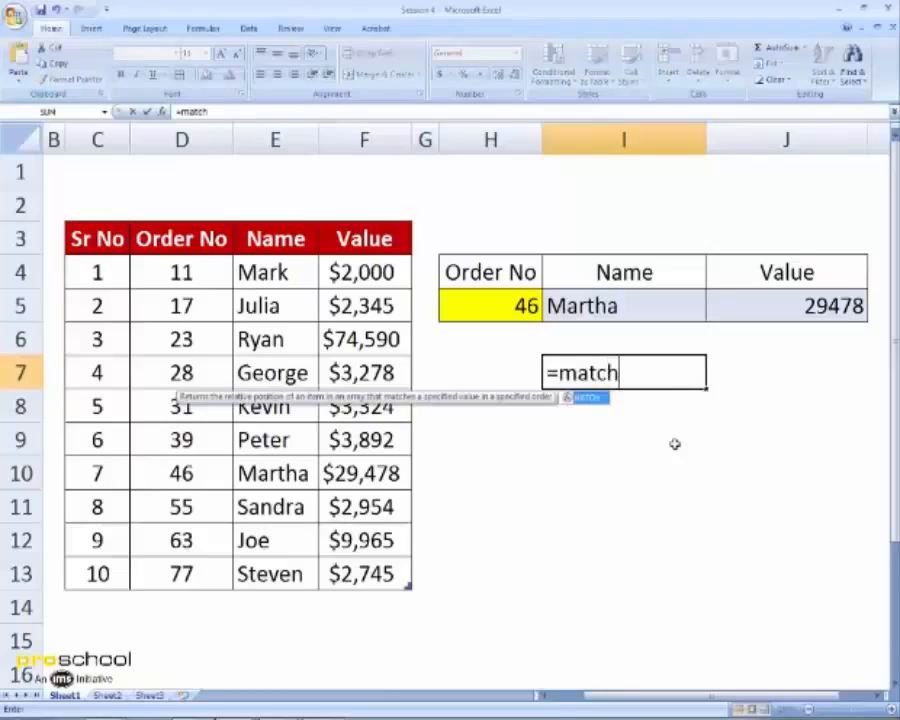
type("(")
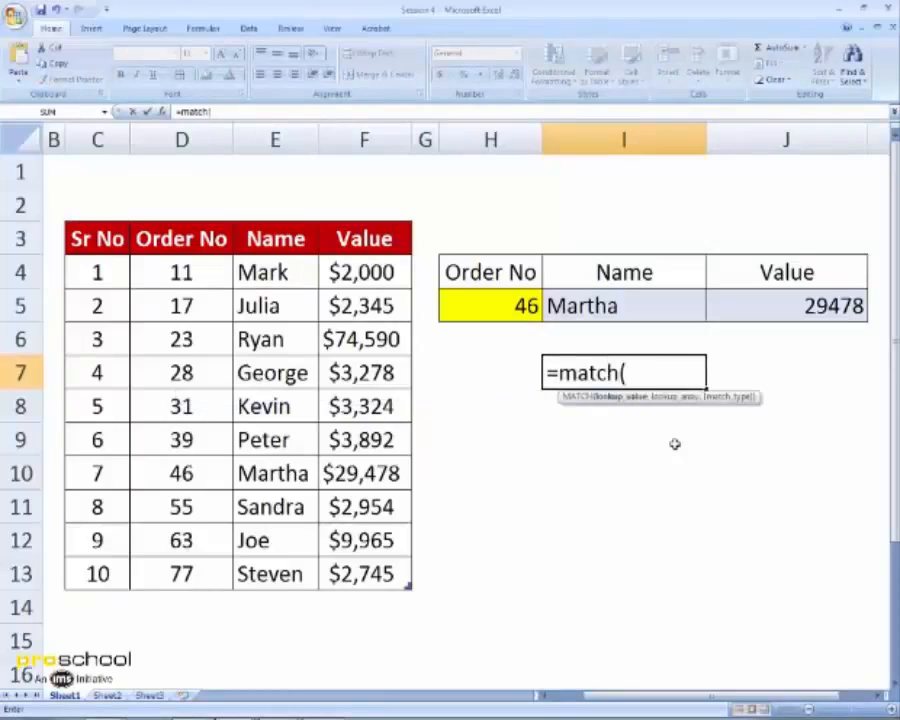
left_click(592, 271)
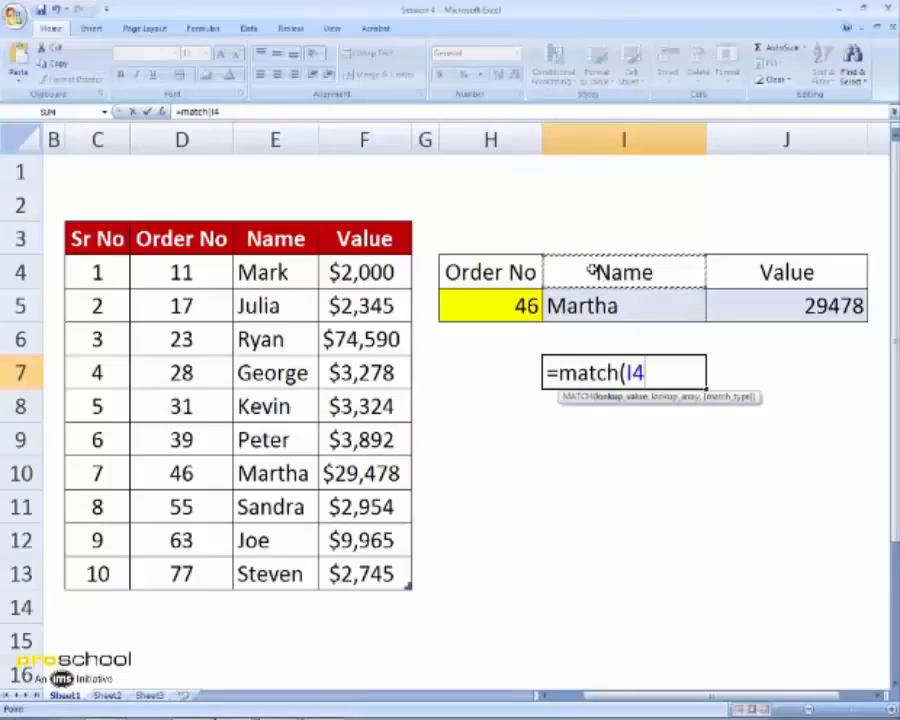
type(",")
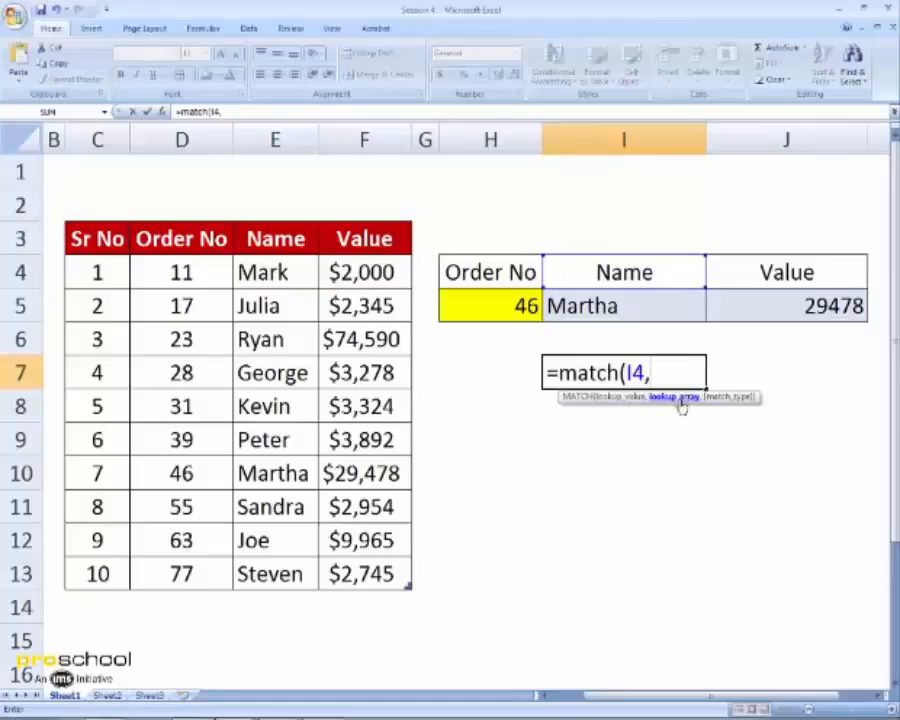
left_click(189, 238)
left_click_drag(189, 238, 343, 238)
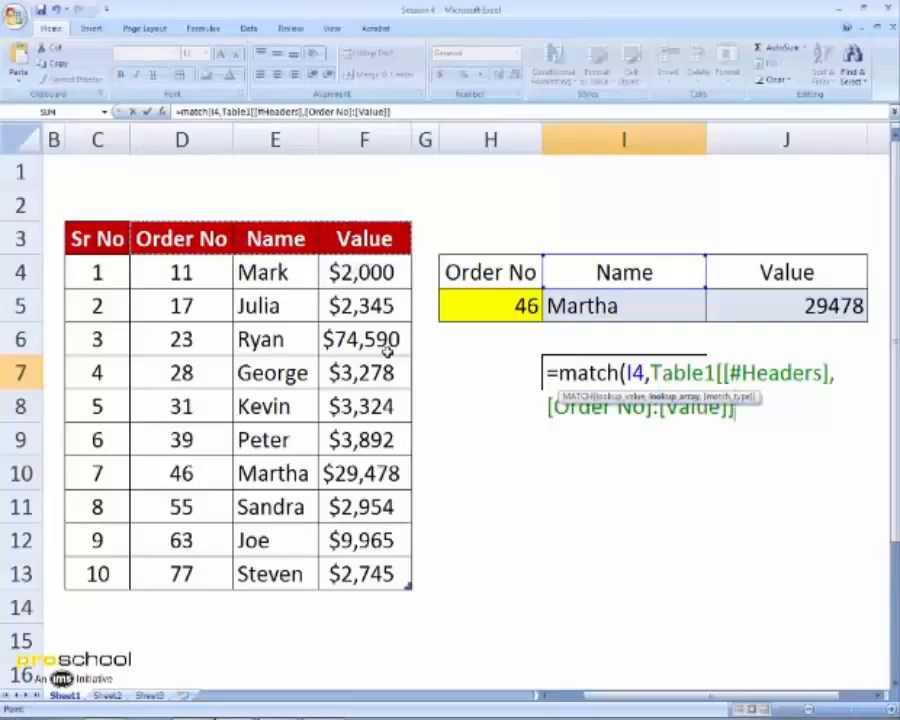
Complete the MATCH formula in I7 with match type 0 for an exact match.
type(")")
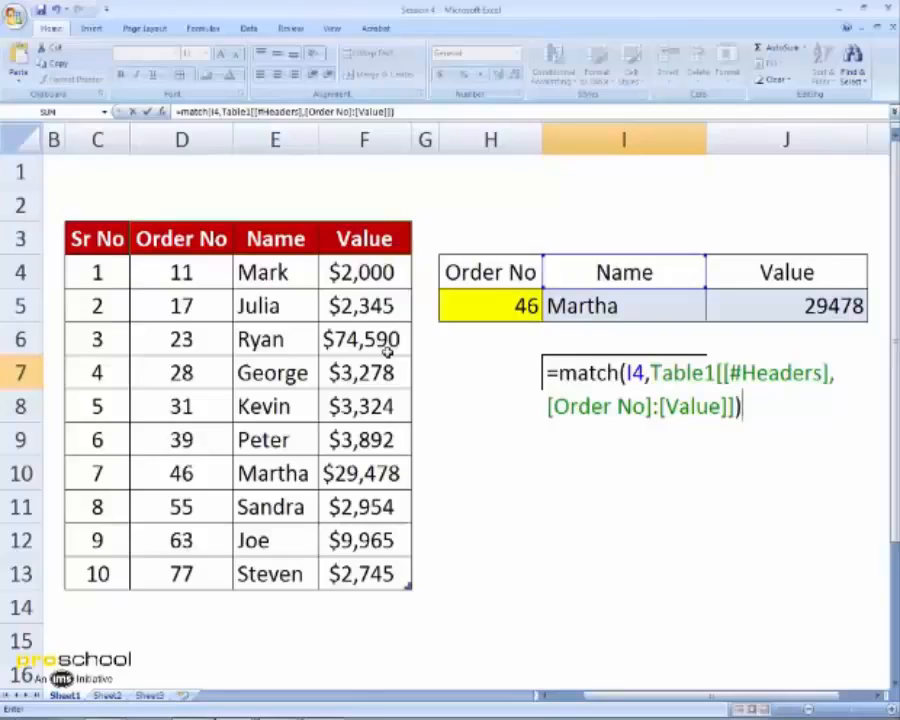
type(",")
key("BackSpace")
key("BackSpace")
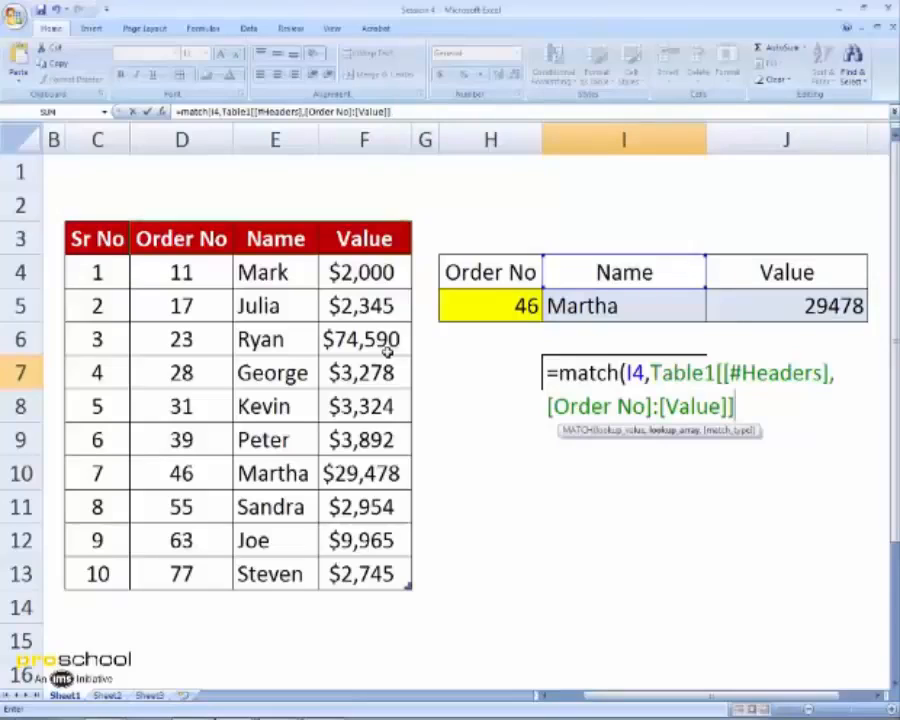
type(",")
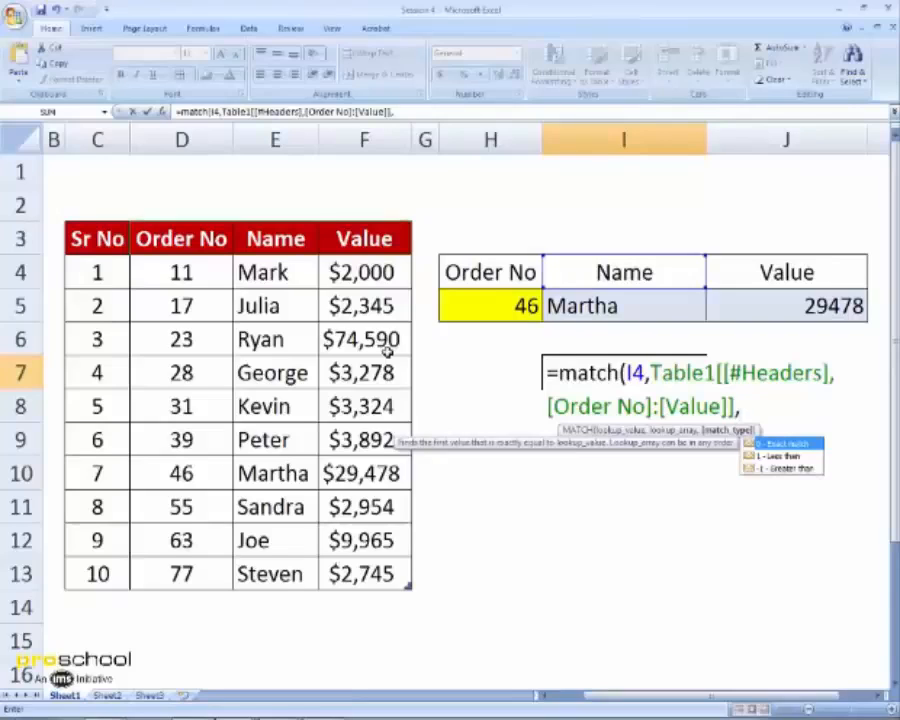
type("0)")
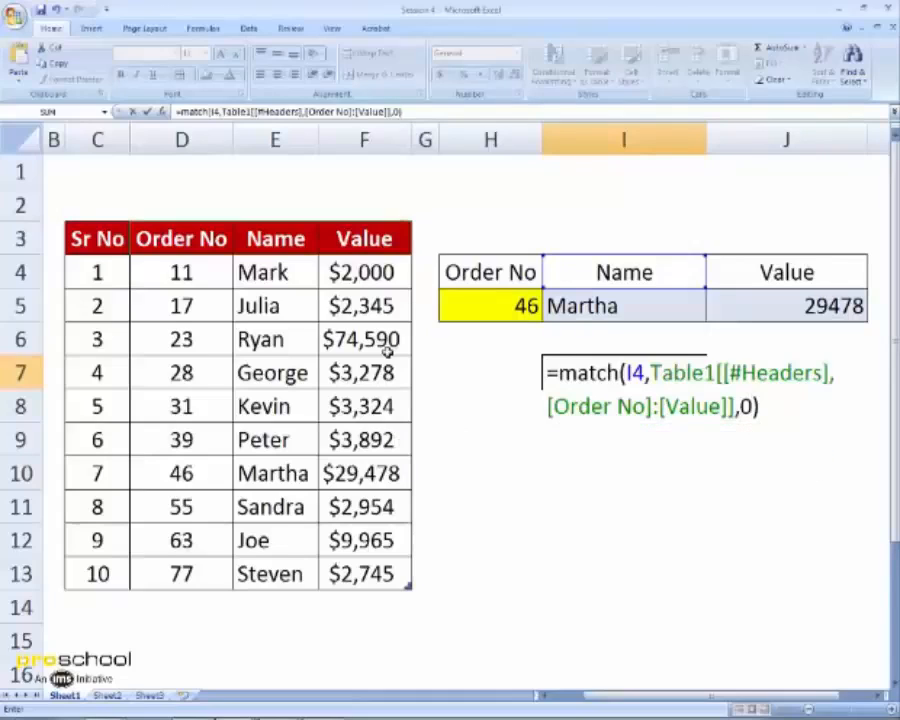
key("Return")
Copy the MATCH expression from I7 and use it as the column index number in the VLOOKUP formula in I5.
key("Up")
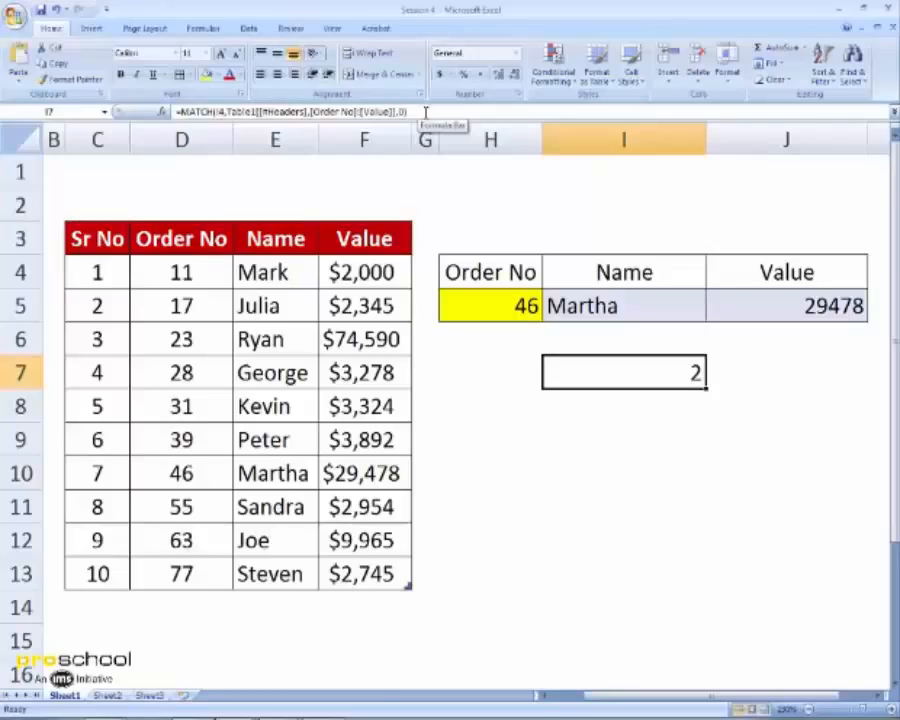
left_click_drag(425, 112, 178, 112)
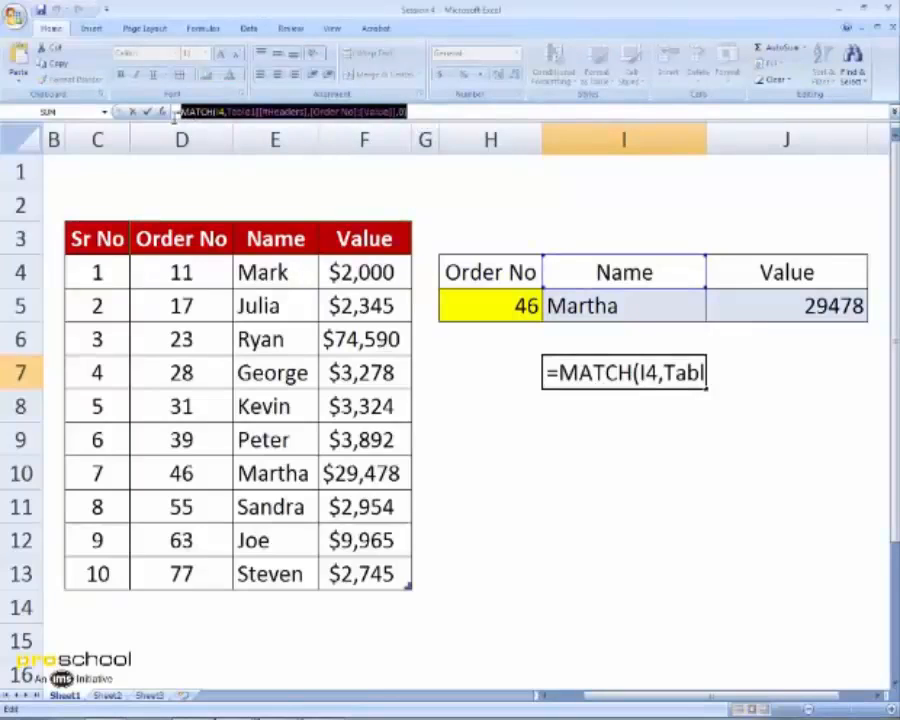
key("ctrl+c")
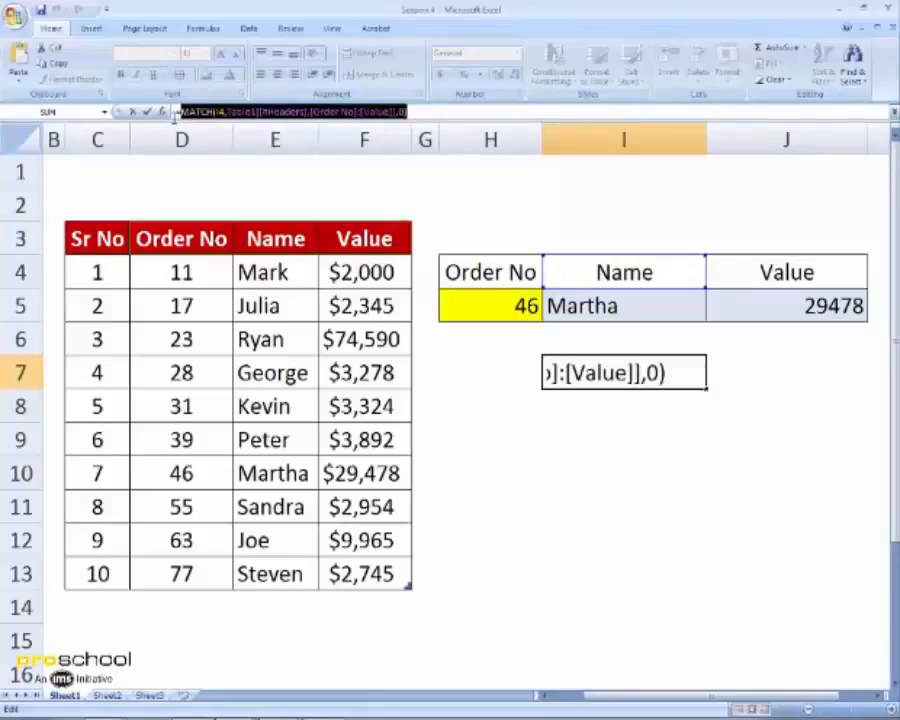
key("ctrl+Return")
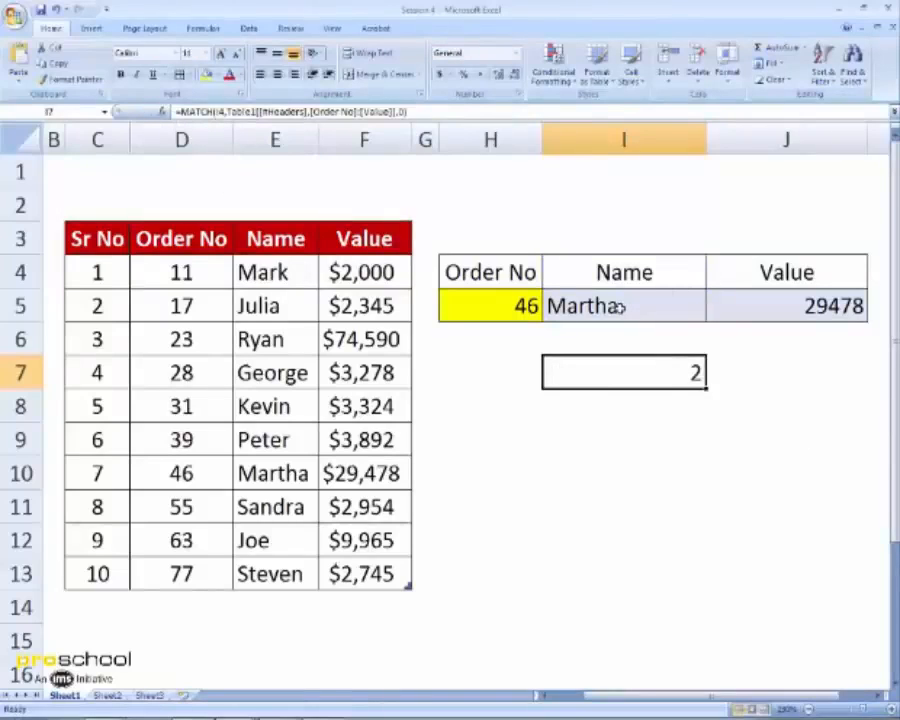
left_click(620, 306)
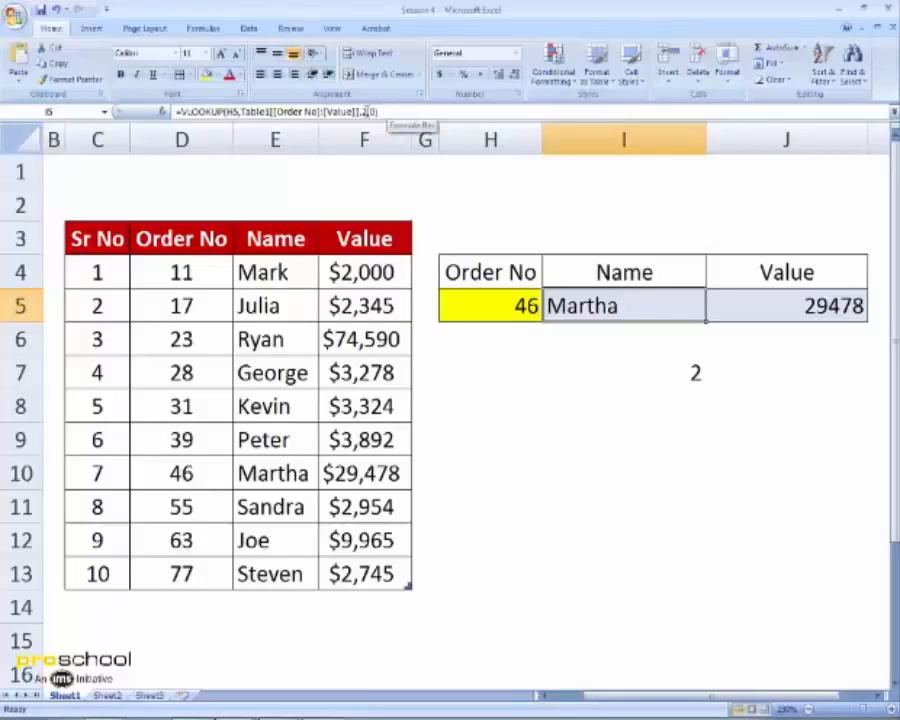
left_click(395, 110)
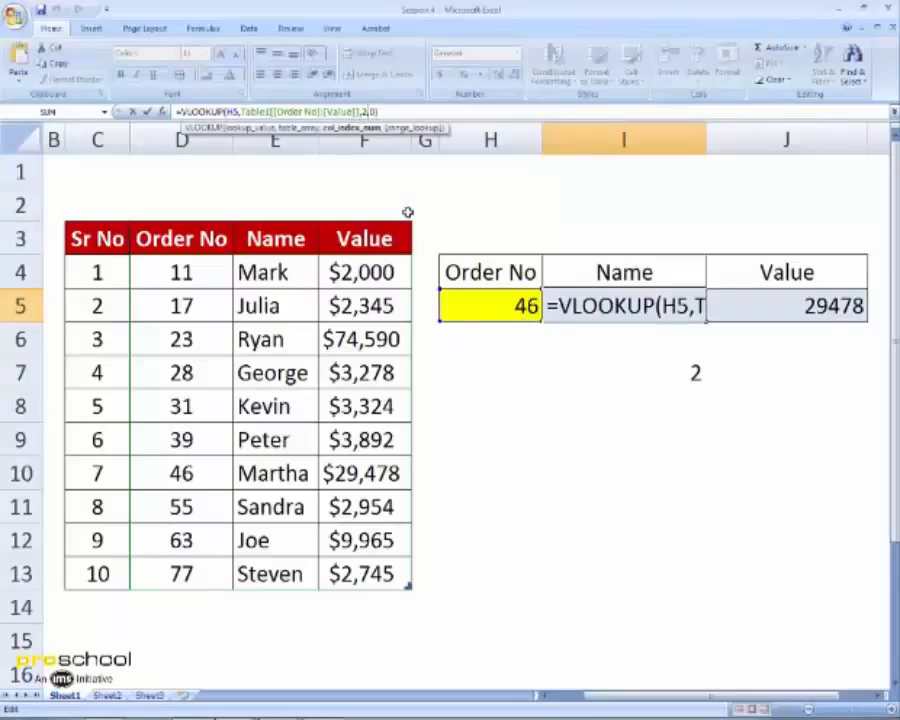
key("BackSpace")
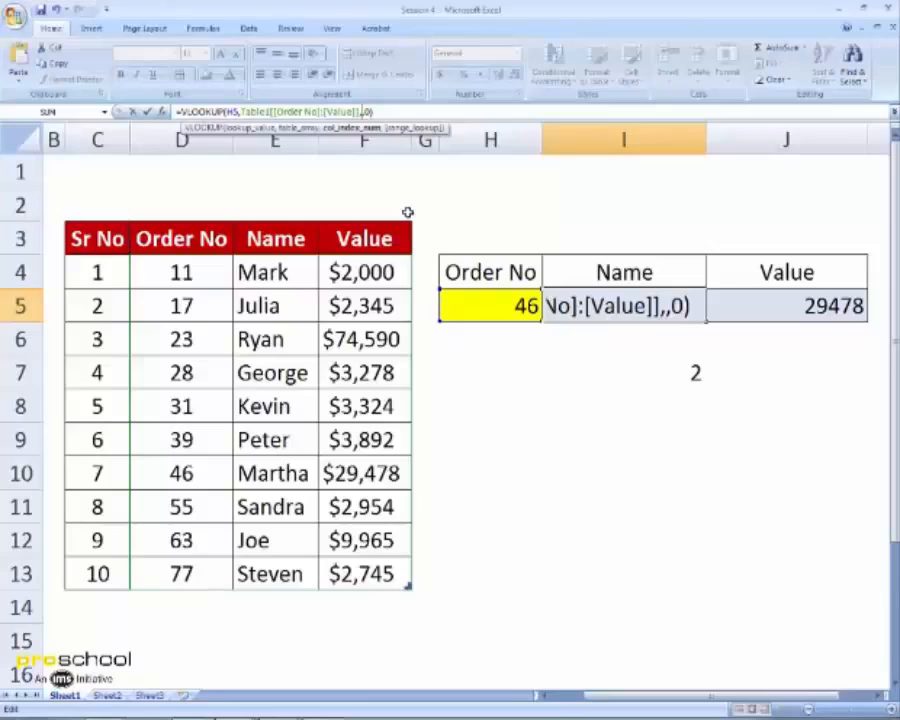
key("ctrl+v")
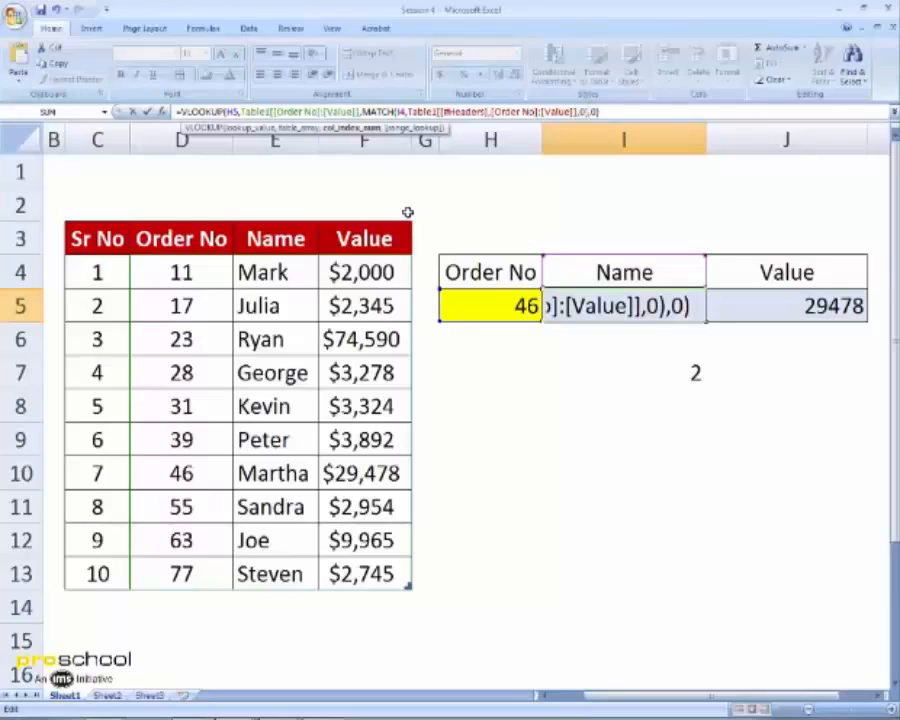
key("Return")
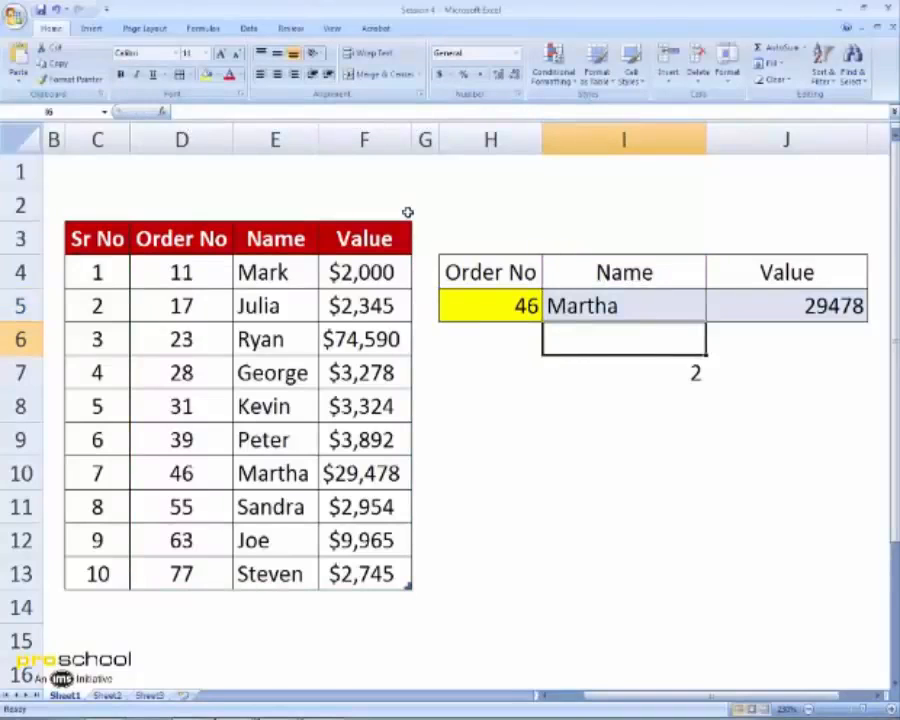
Review the combined VLOOKUP and MATCH formula in I5 and the neighbouring value cell J5.
left_click(576, 305)
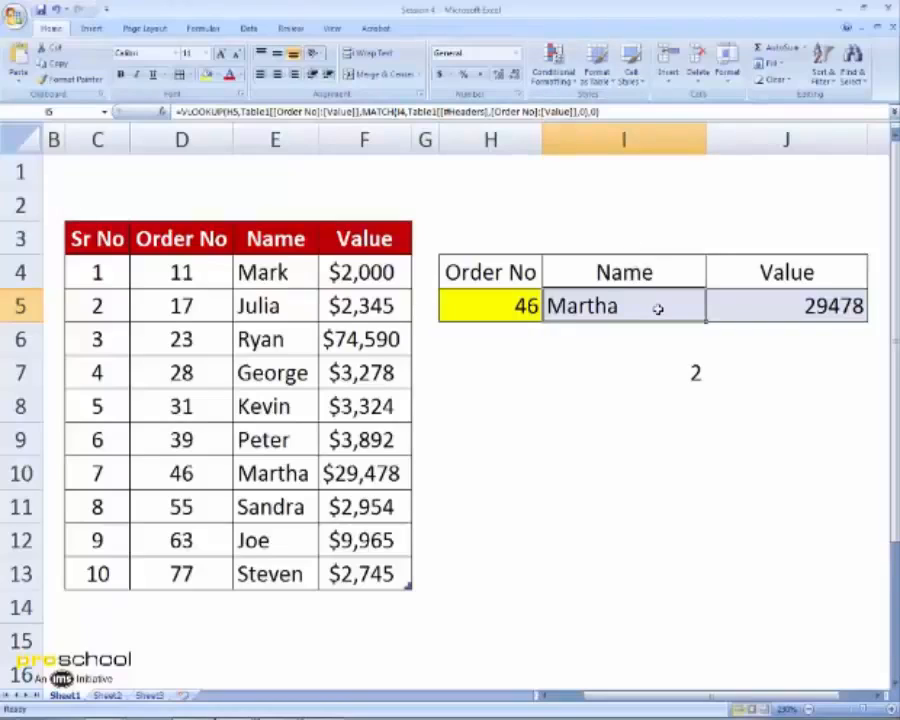
key("Down")
key("Up")
key("Right")
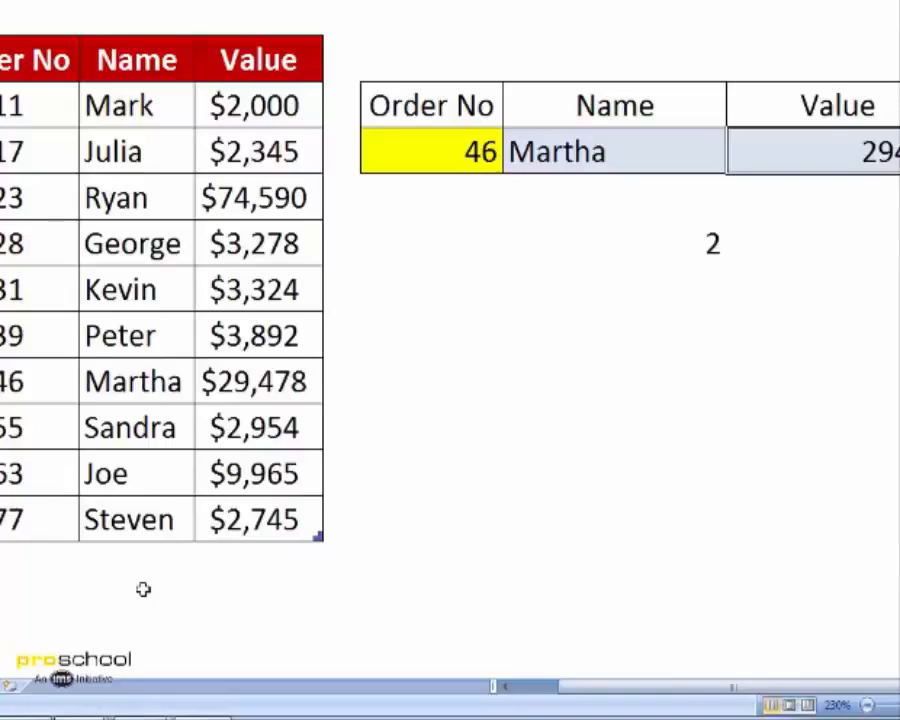
left_click(438, 394)
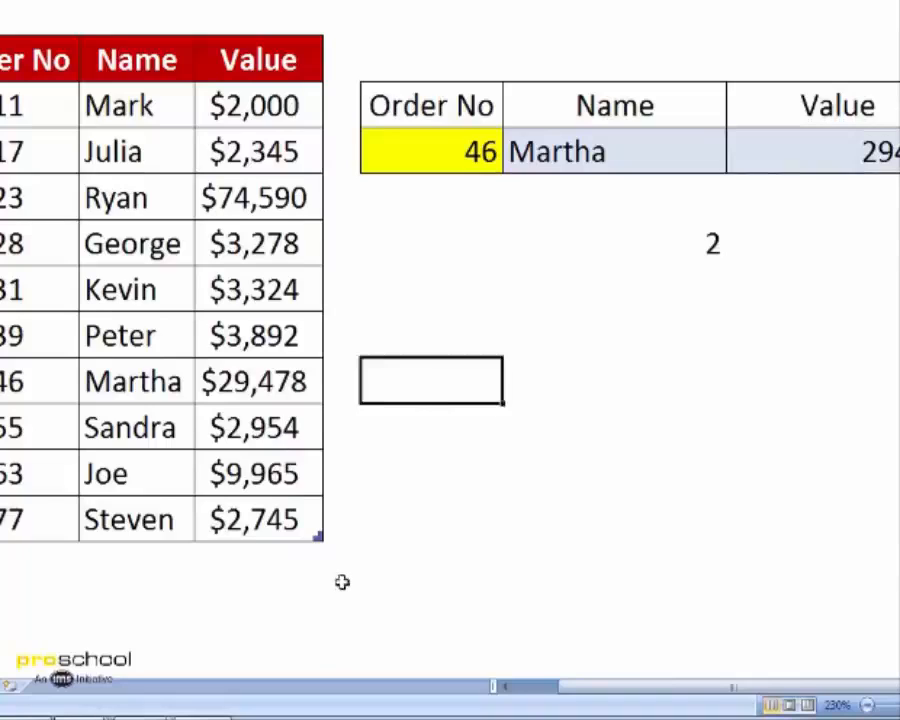